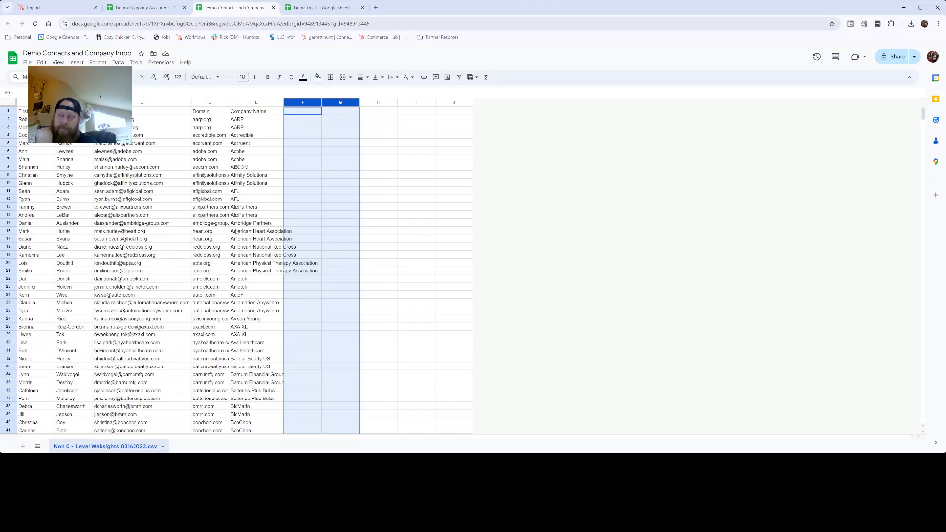
- Copy the whole Email column and paste it into column H of the contacts sheet
left_click(163, 102)
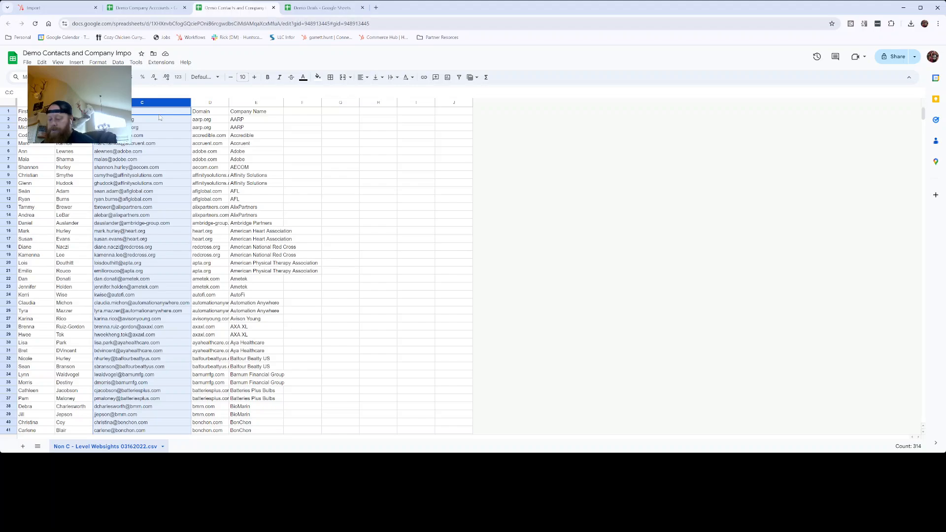
key("ctrl+c")
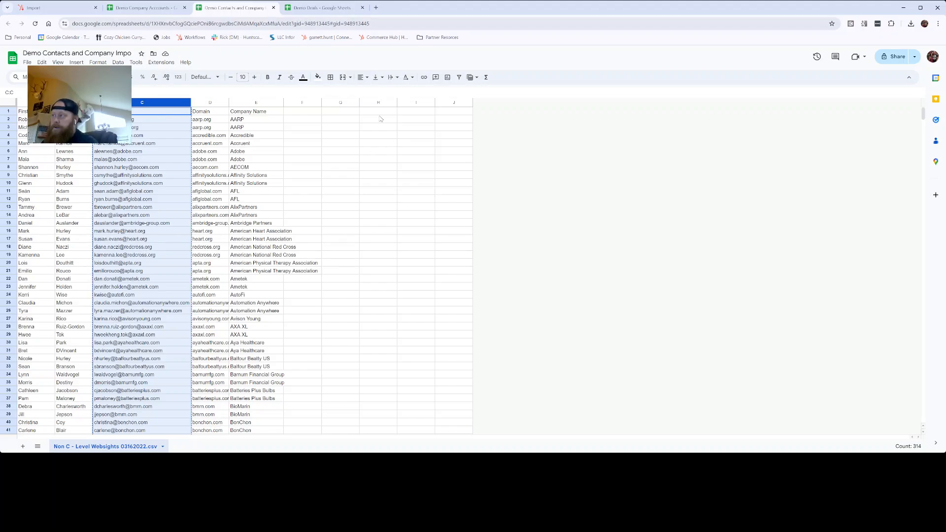
left_click(380, 113)
key("ctrl+v")
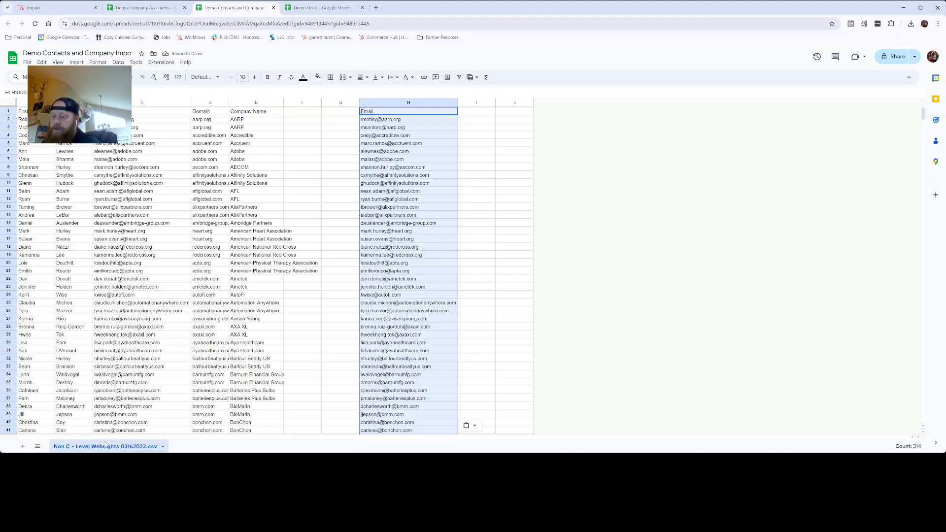
- Create a new blank spreadsheet and paste the copied email column into it, starting at cell A1
left_click(28, 62)
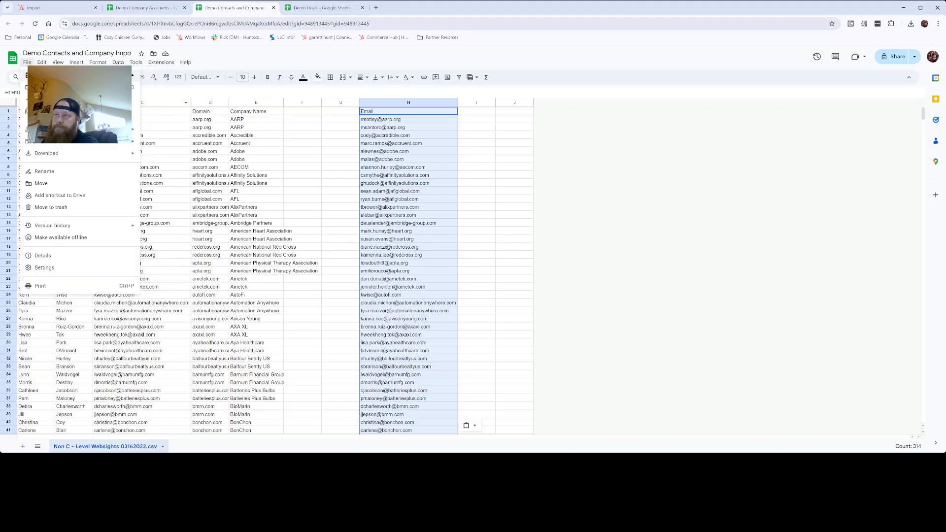
mouse_move(81, 75)
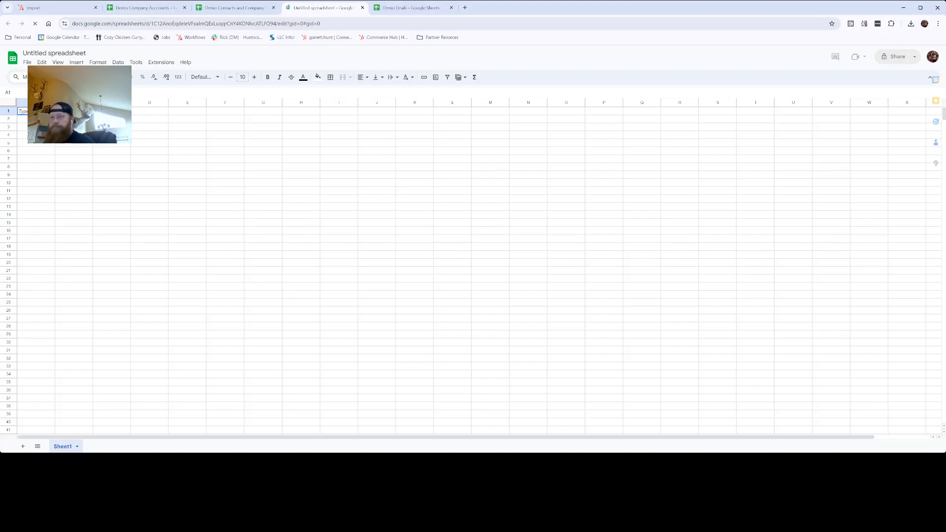
key("ctrl+v")
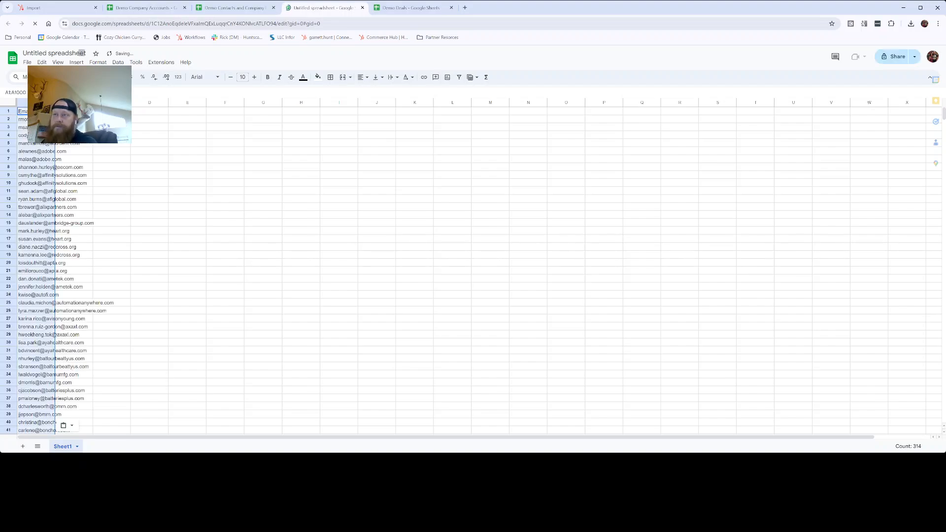
- Split the pasted emails into two columns at the custom separator "@" and head the second column Domain
left_click(118, 62)
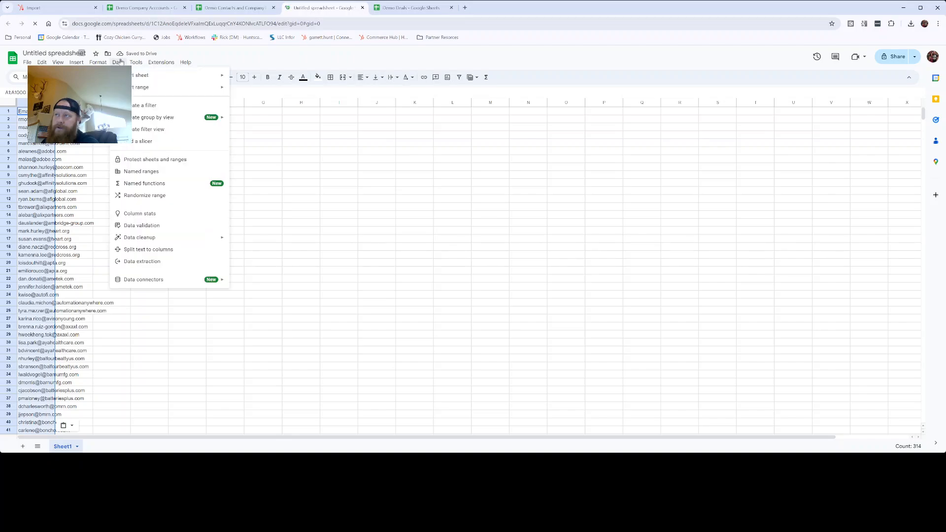
left_click(143, 250)
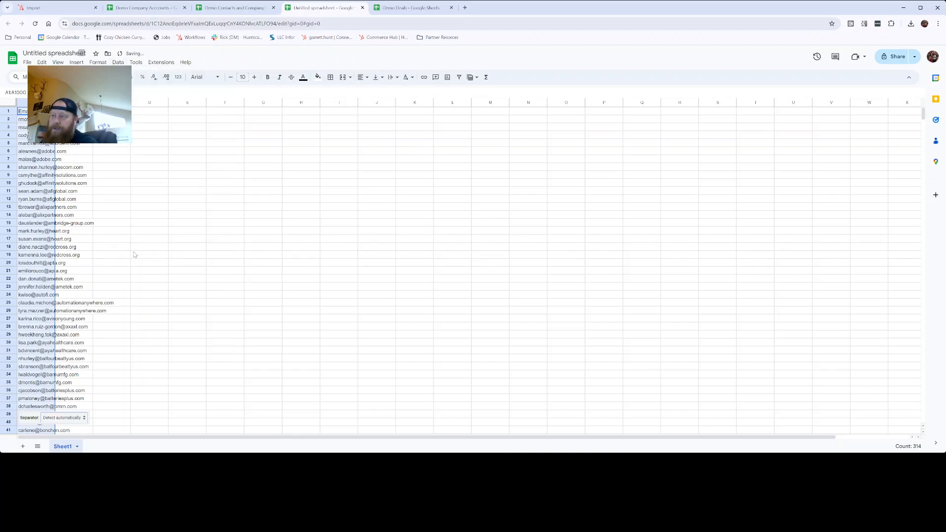
left_click(64, 419)
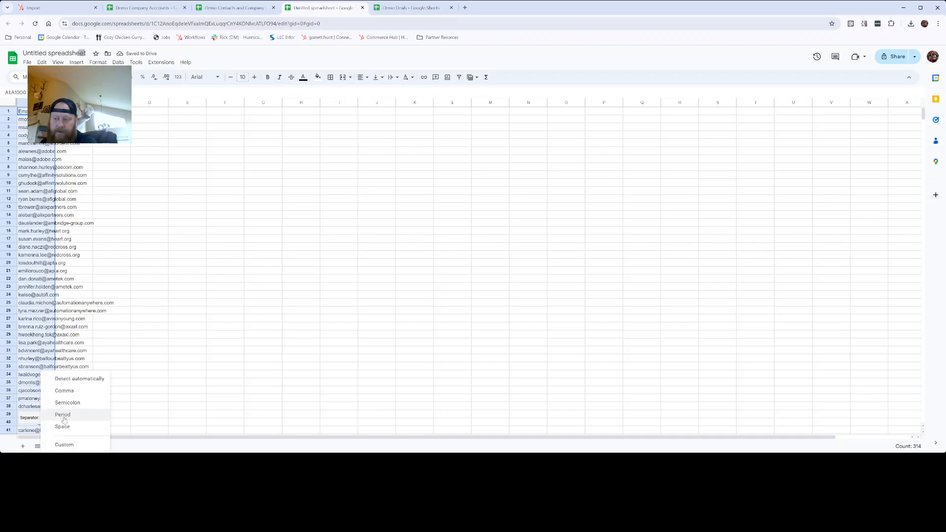
left_click(65, 444)
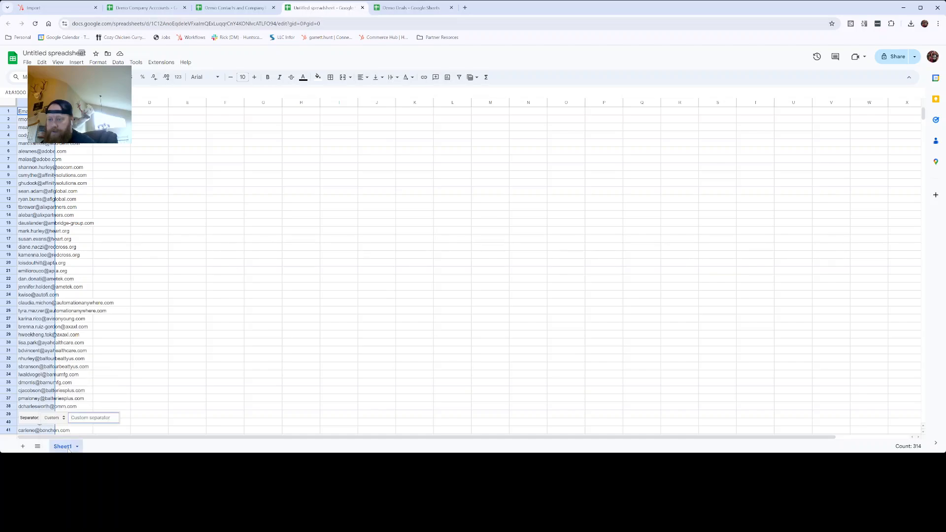
type("@")
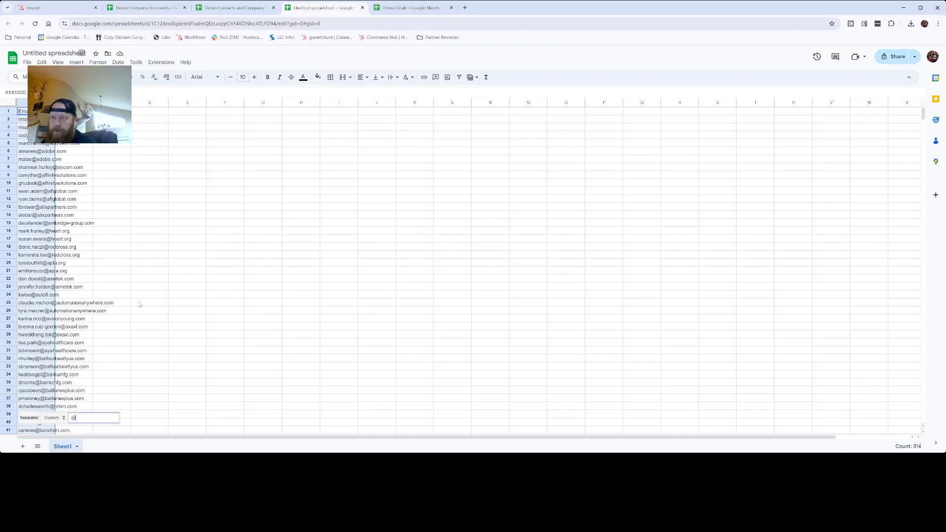
left_click(74, 120)
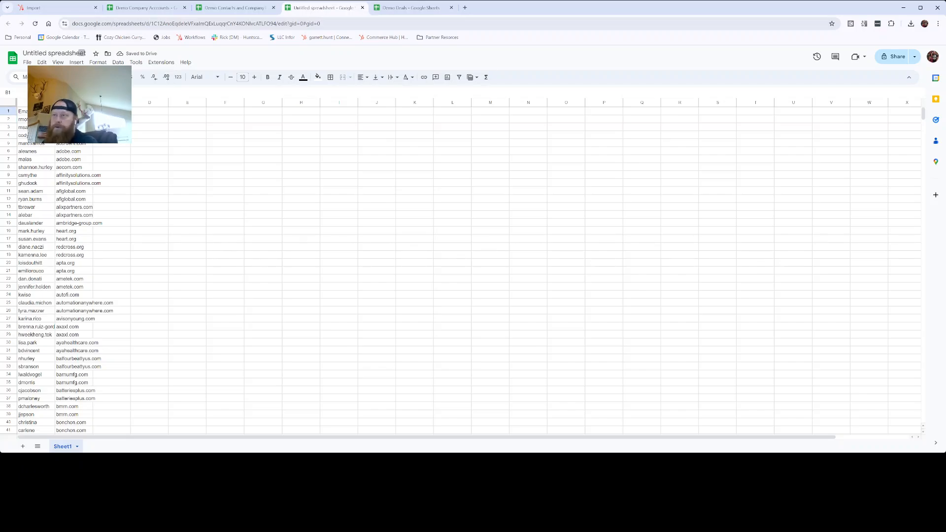
- Copy the Company Name entries from the Demo Contacts and Company spreadsheet into the untitled spreadsheet, starting at cell C1
left_click(232, 7)
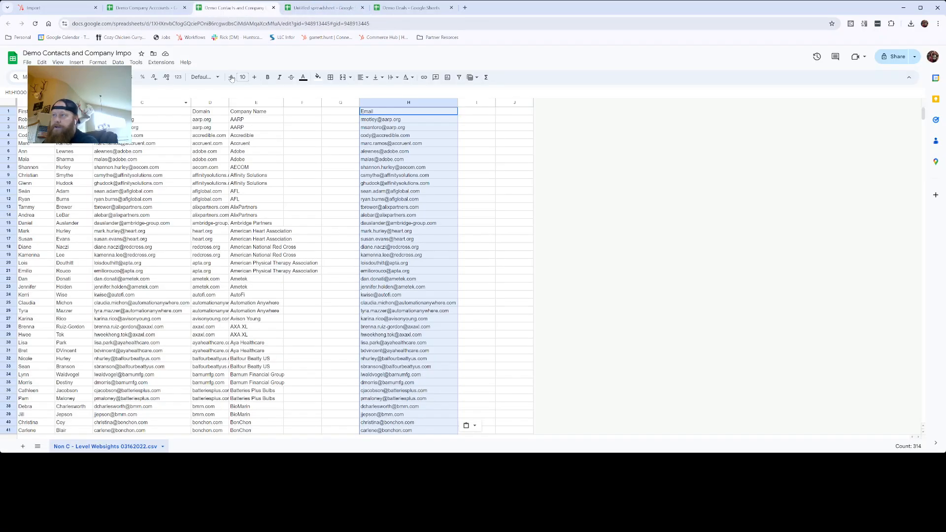
left_click(254, 112)
key("ctrl+shift+Down")
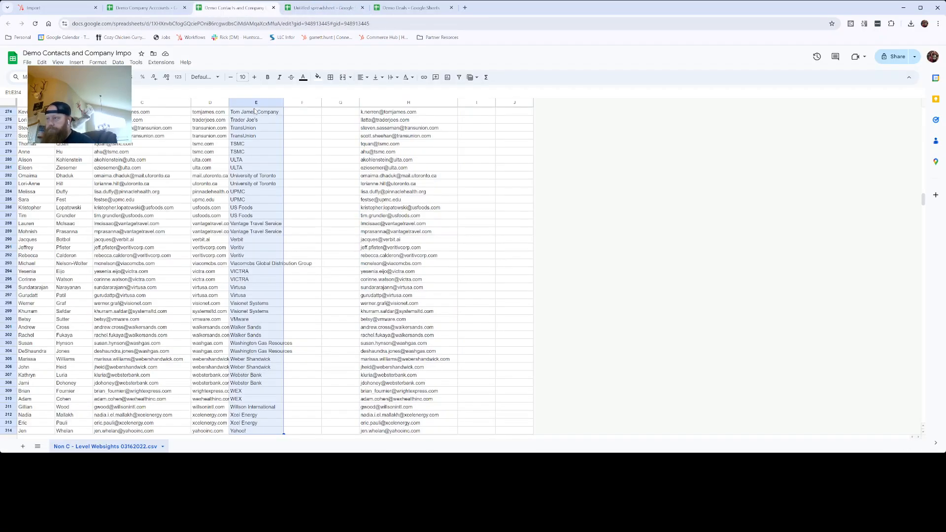
key("ctrl+c")
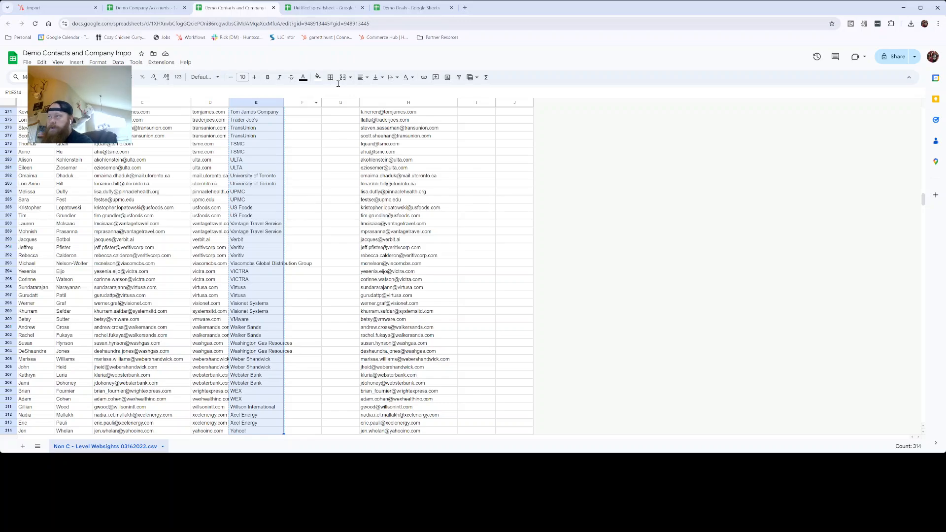
left_click(323, 8)
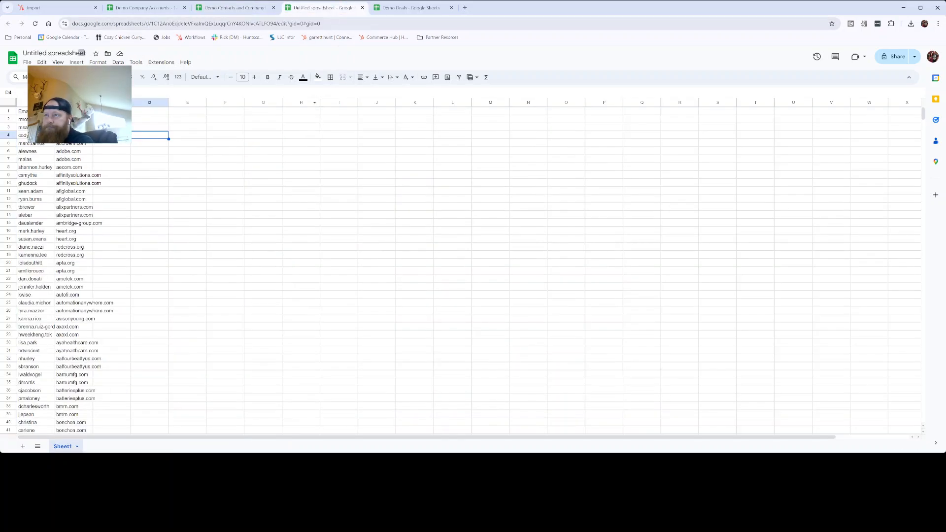
left_click(112, 111)
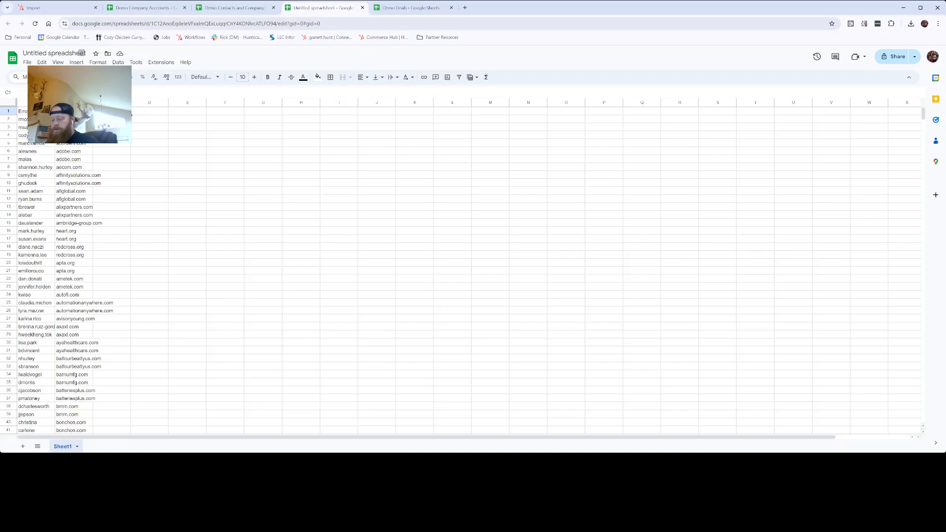
key("ctrl+v")
- Delete column A with the email usernames, keeping only the domain and company name columns
right_click(46, 105)
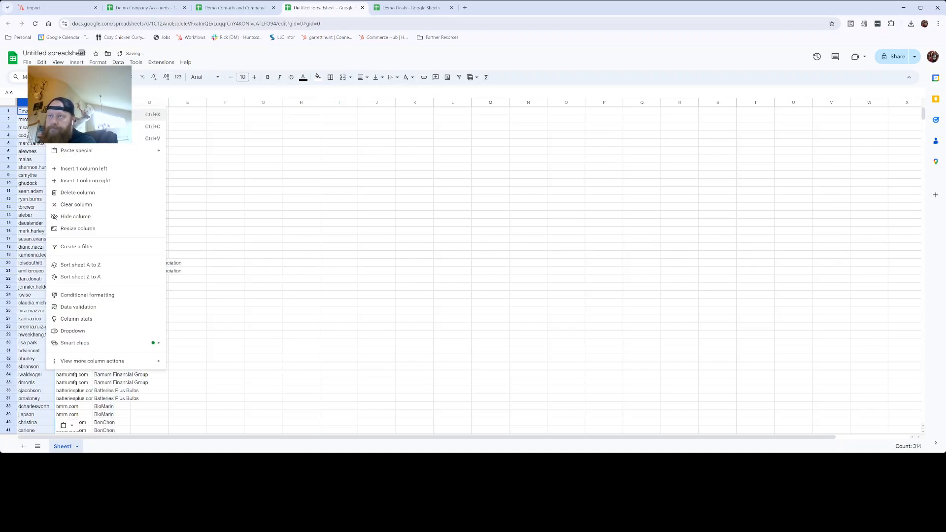
left_click(38, 103)
right_click(38, 103)
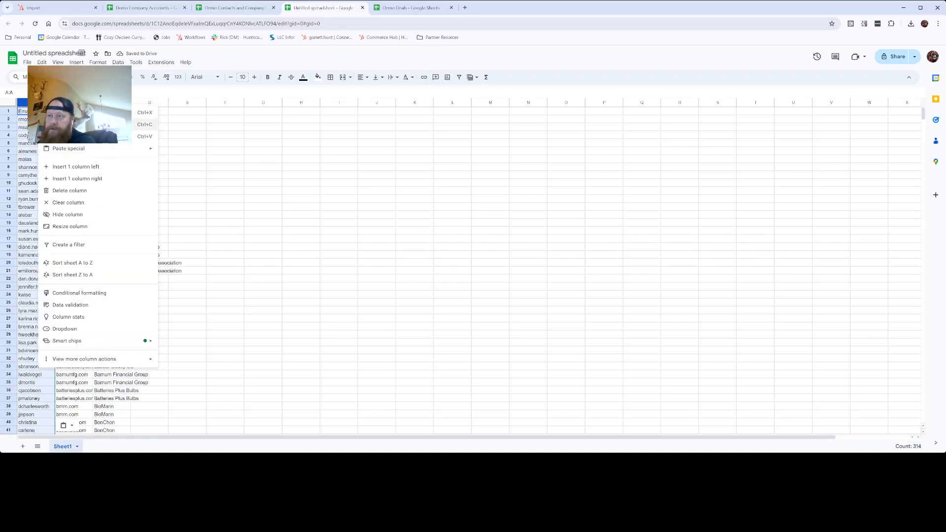
left_click(58, 190)
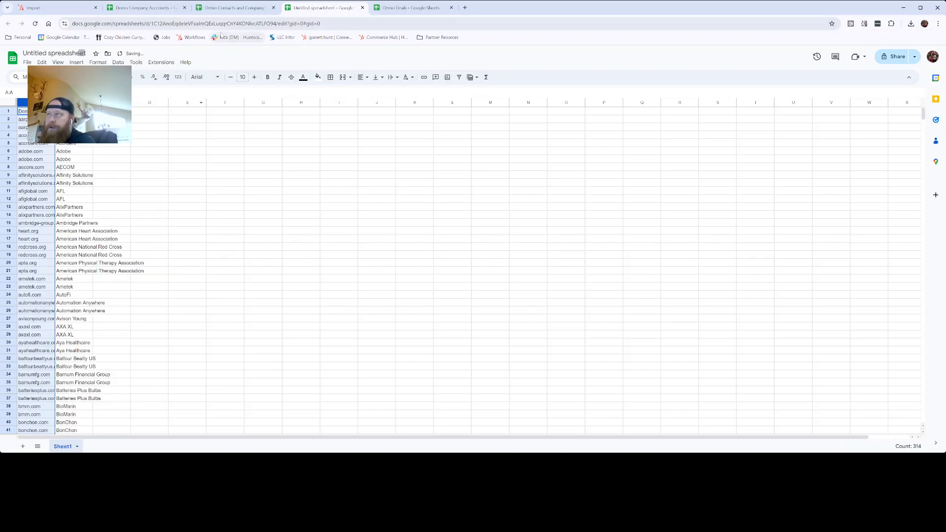
- Download the Demo Company Acccounts spreadsheet as a Microsoft Excel (.xlsx) file and switch to HubSpot
left_click(145, 8)
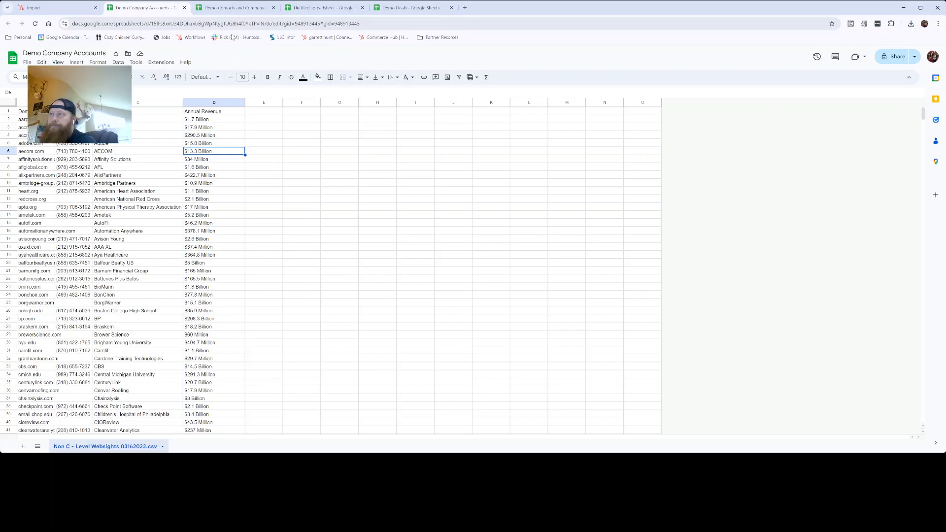
key("ctrl+Tab")
key("ctrl+Tab")
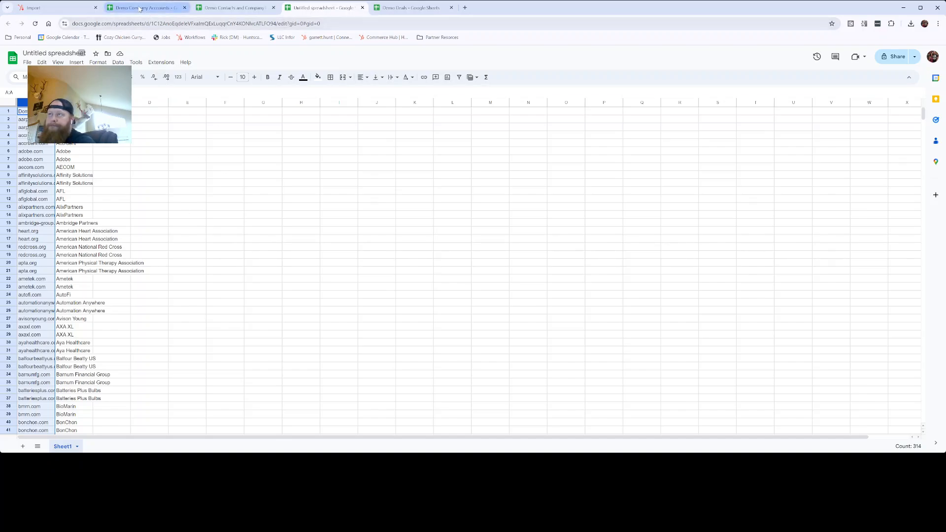
left_click(123, 8)
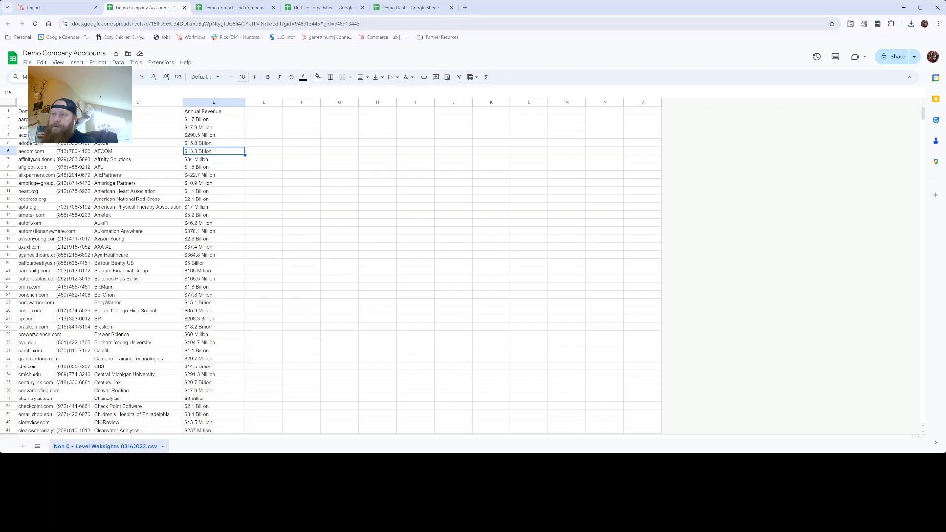
left_click(36, 111)
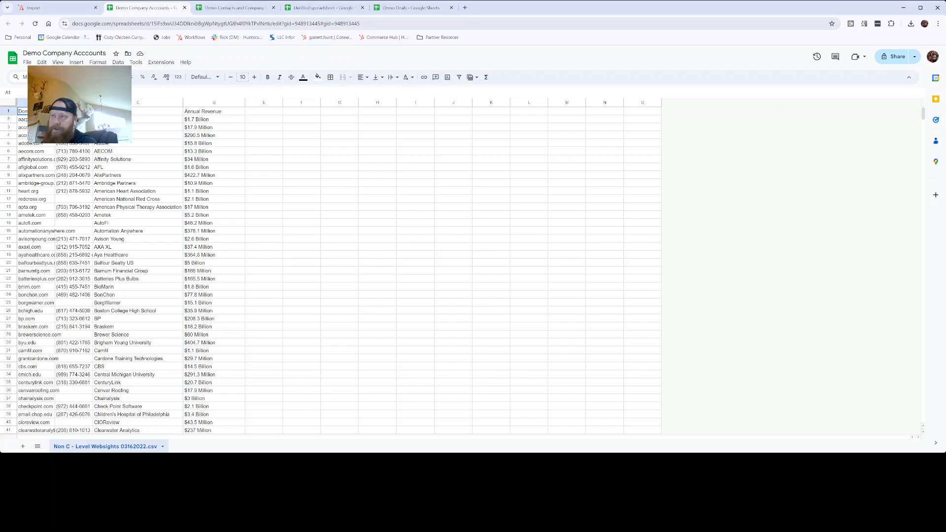
left_click(26, 63)
mouse_move(57, 154)
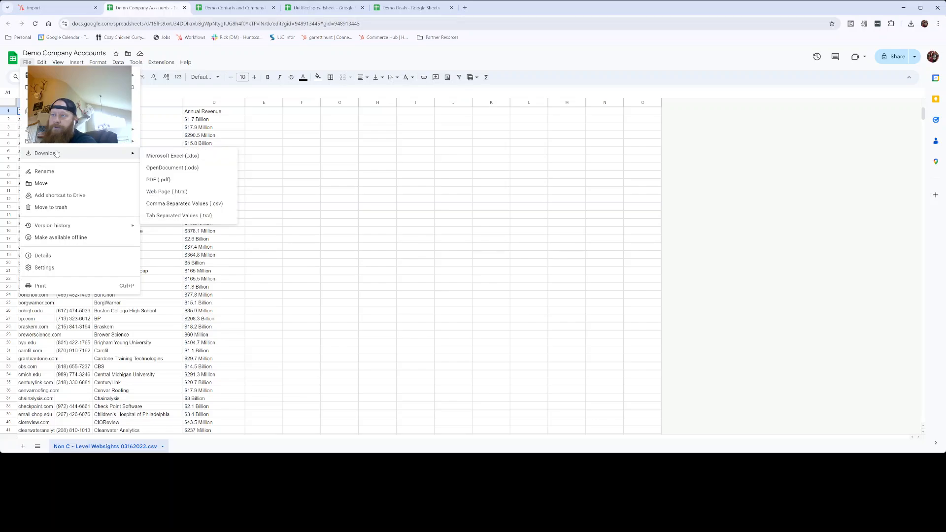
left_click(200, 156)
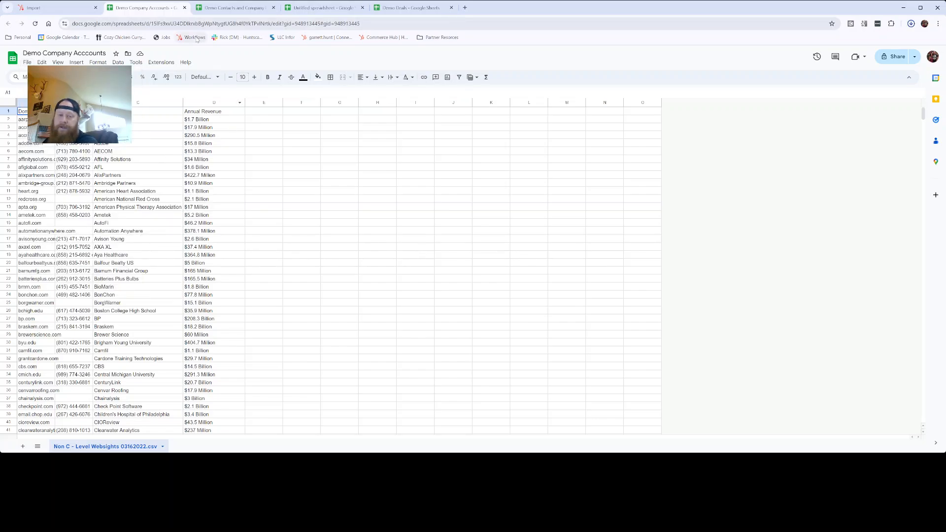
left_click(34, 7)
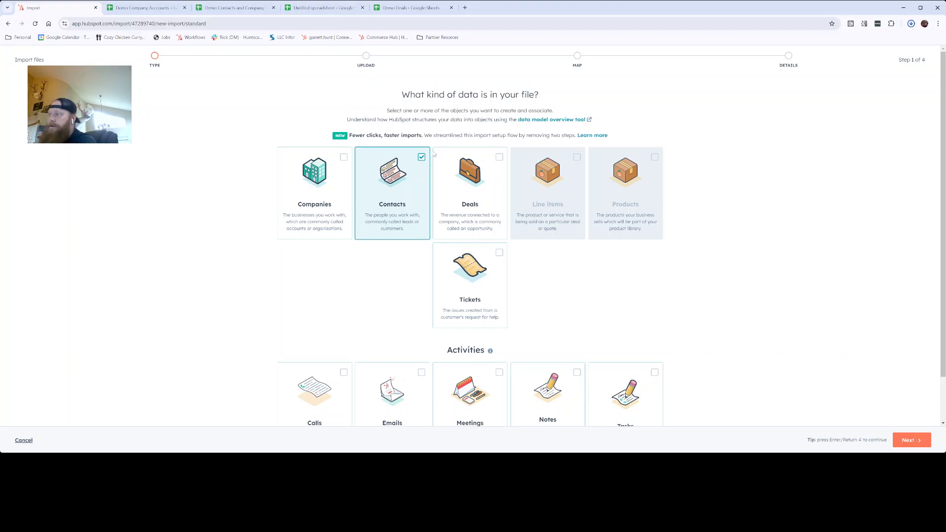
left_click(316, 192)
left_click(393, 197)
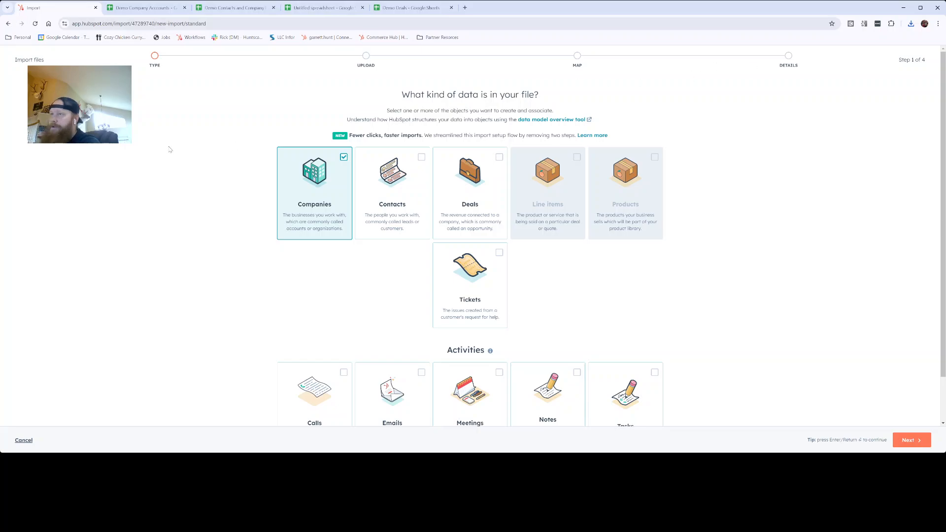
left_click(24, 440)
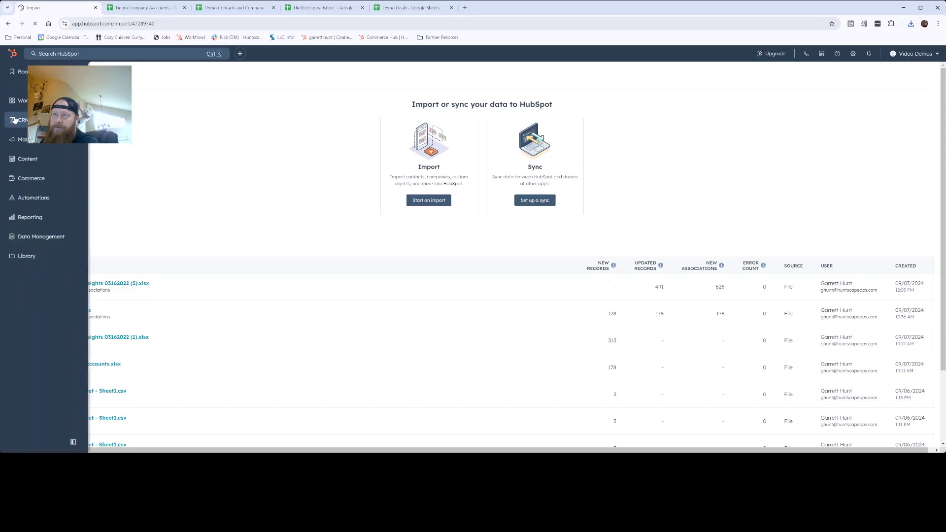
- Open HubSpot's Lists page and go from there to the data import page
mouse_move(16, 120)
left_click(104, 150)
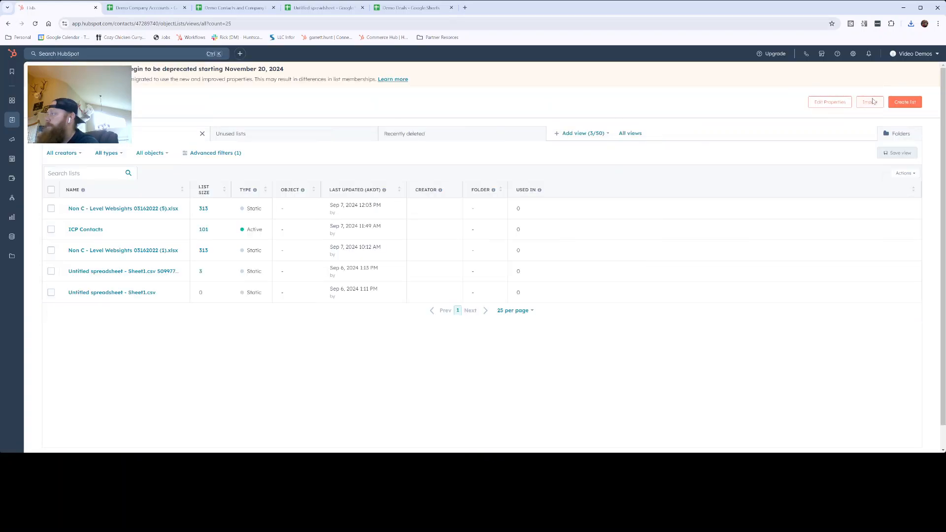
left_click(870, 101)
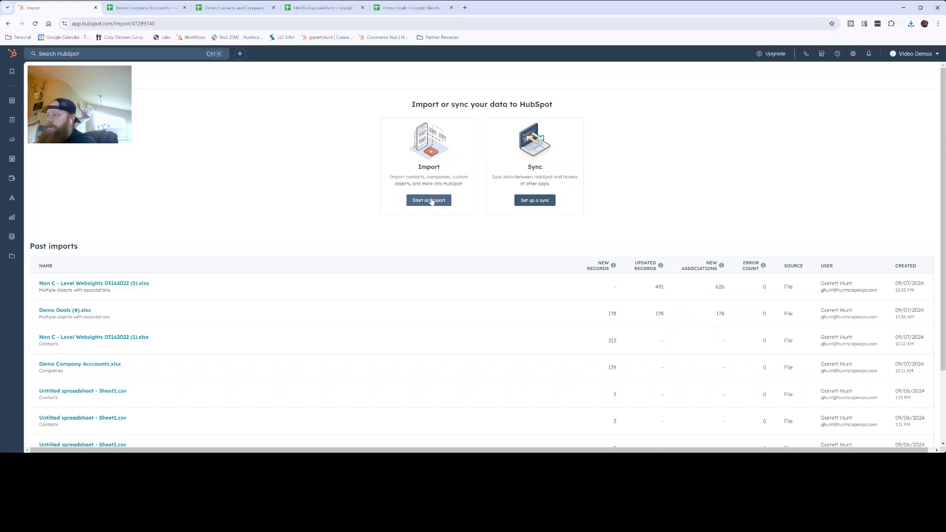
- Start a new import of a file from the computer, choose Companies as its data type and proceed to the upload stage
left_click(431, 201)
left_click(396, 191)
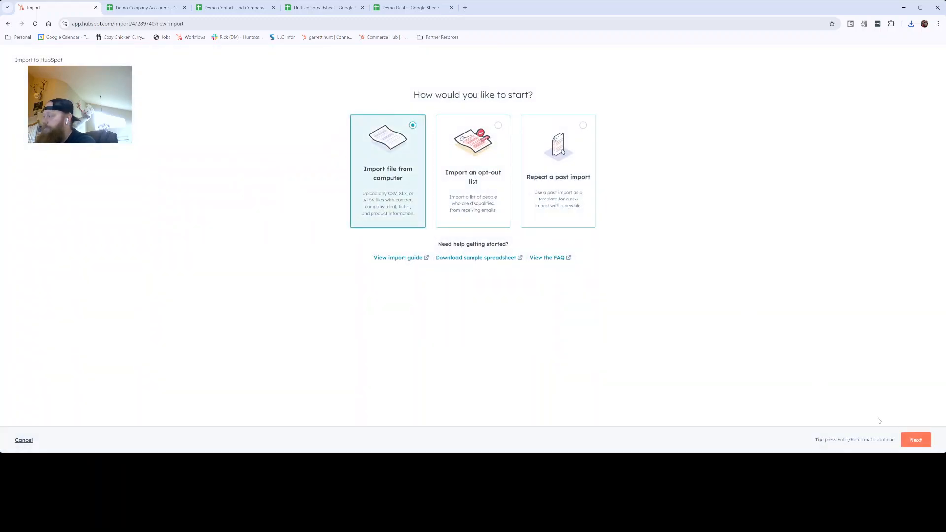
left_click(916, 440)
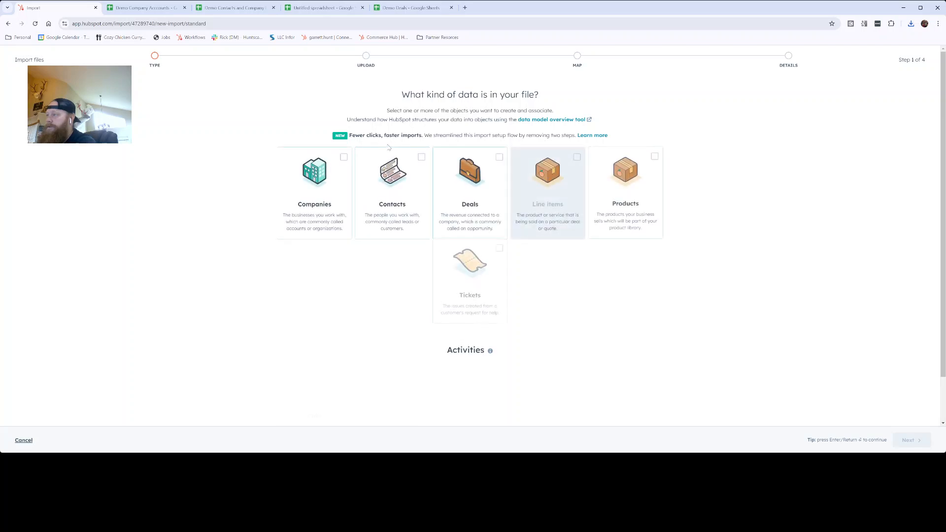
left_click(345, 197)
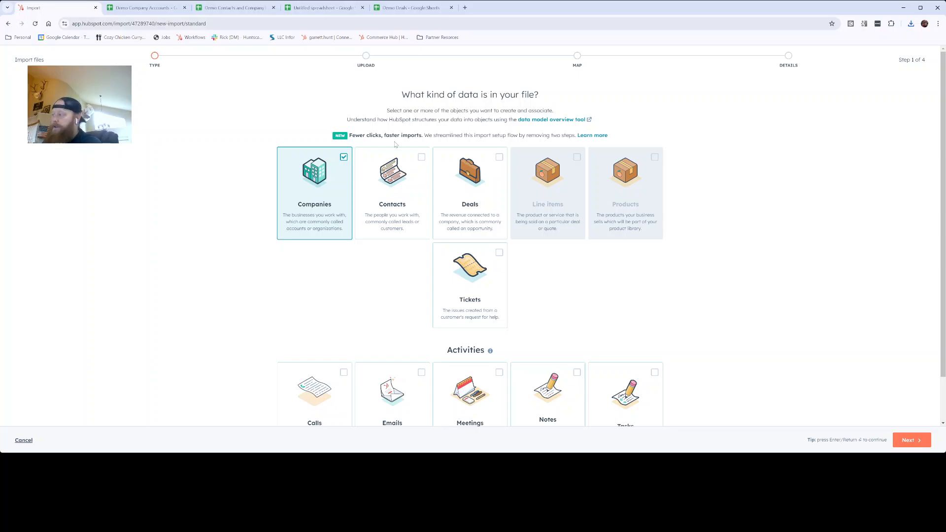
left_click(908, 442)
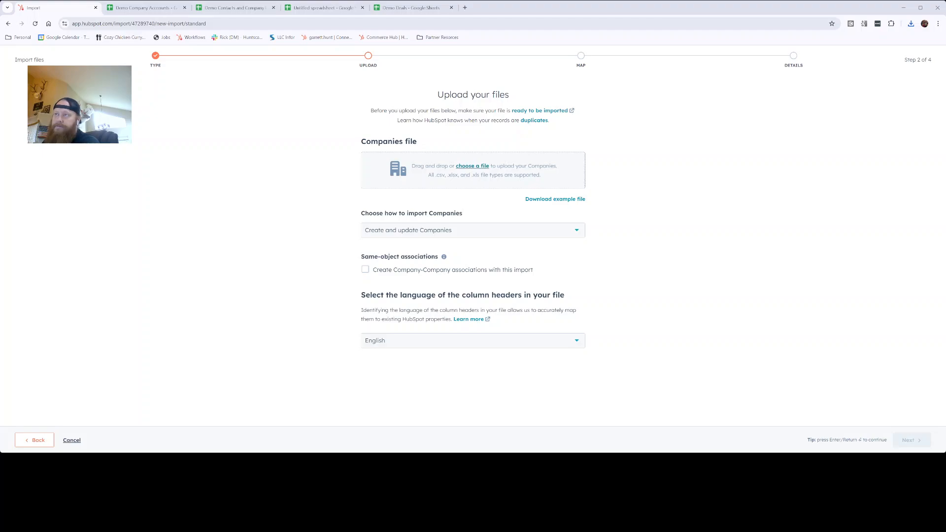
- Upload Demo Company Acccounts (2).xlsx as the companies file, proceed to column mapping and expand the Company mapping guide
double_click(246, 176)
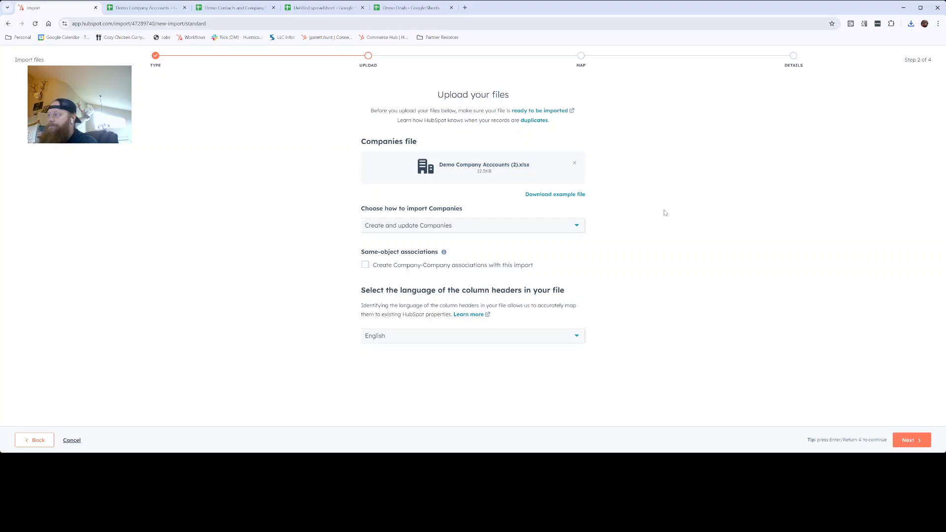
left_click(911, 441)
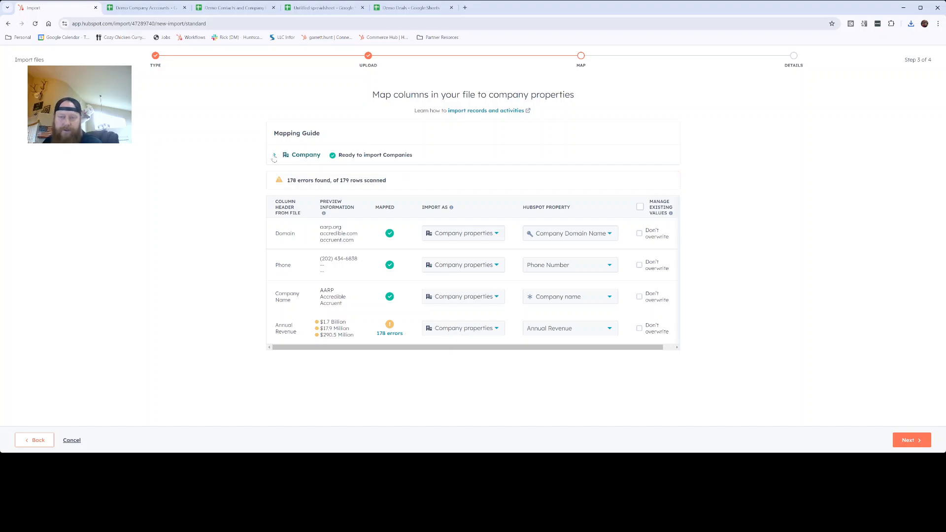
left_click(274, 156)
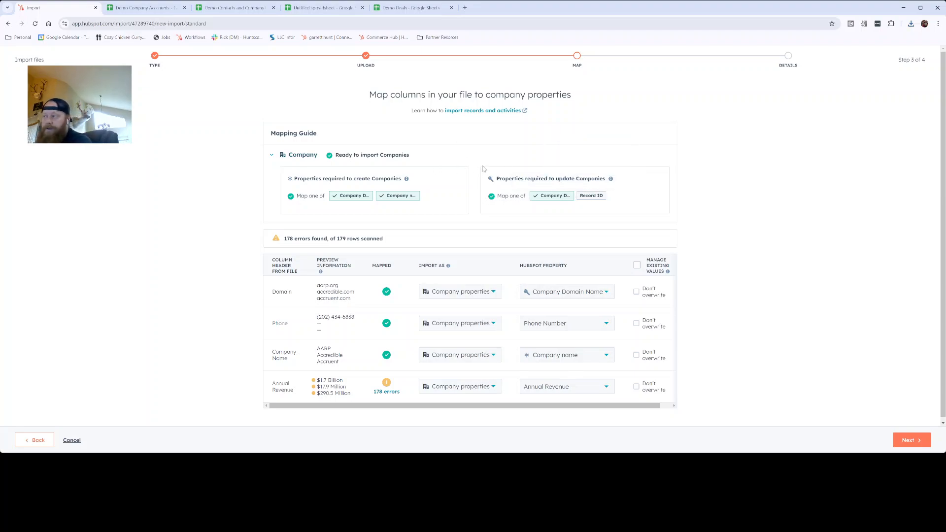
scroll(463, 218, "down", 1)
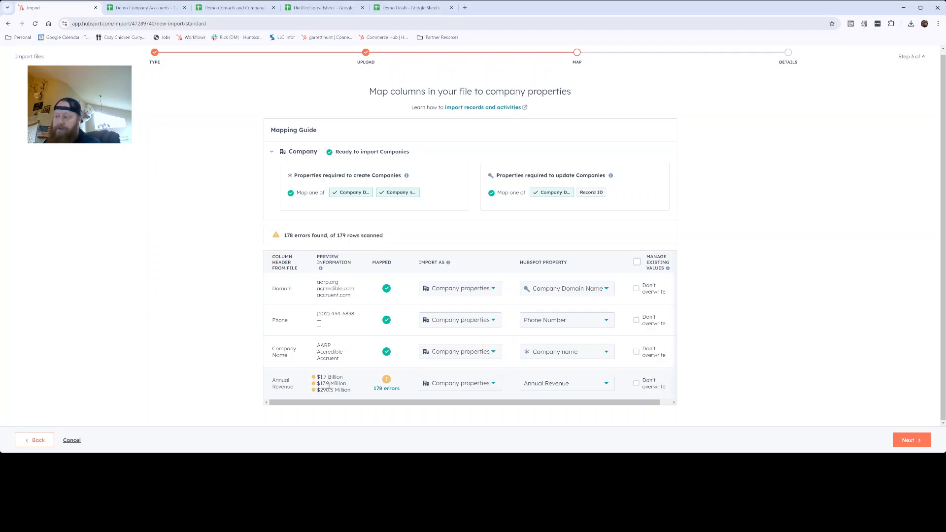
- Set Annual Revenue to not overwrite existing values, continue to the final details, and go back and cancel the import
left_click(637, 383)
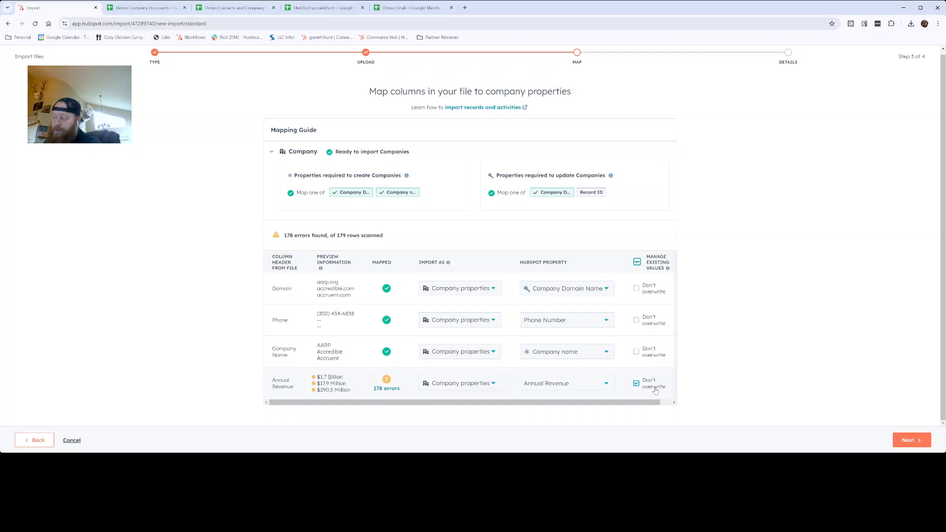
left_click(894, 438)
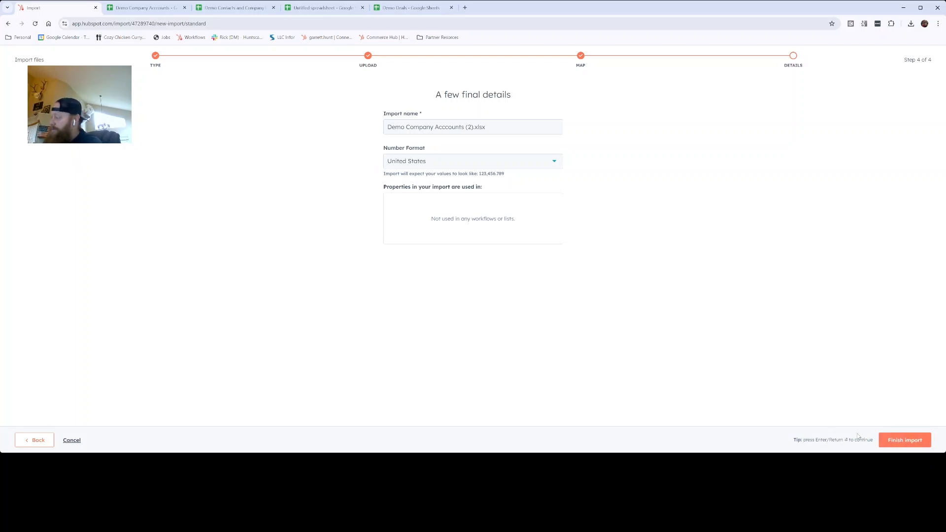
left_click(47, 440)
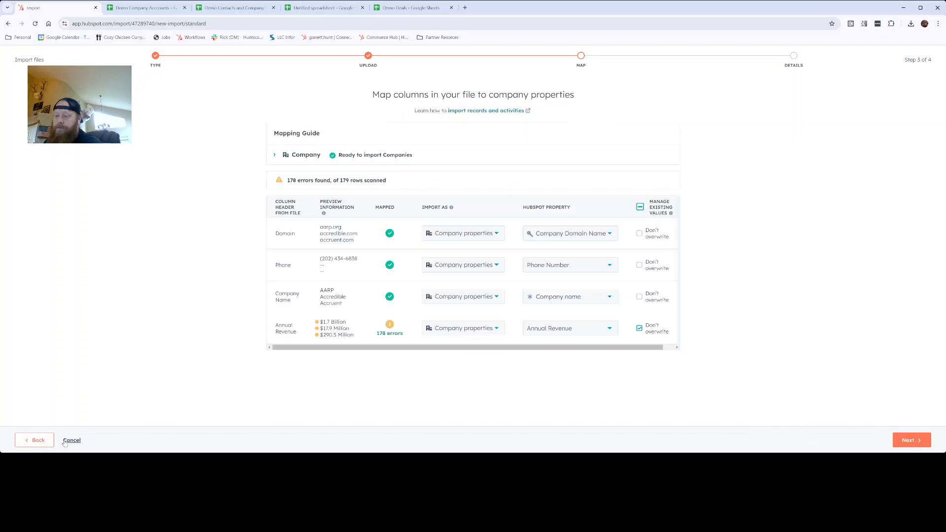
left_click(67, 441)
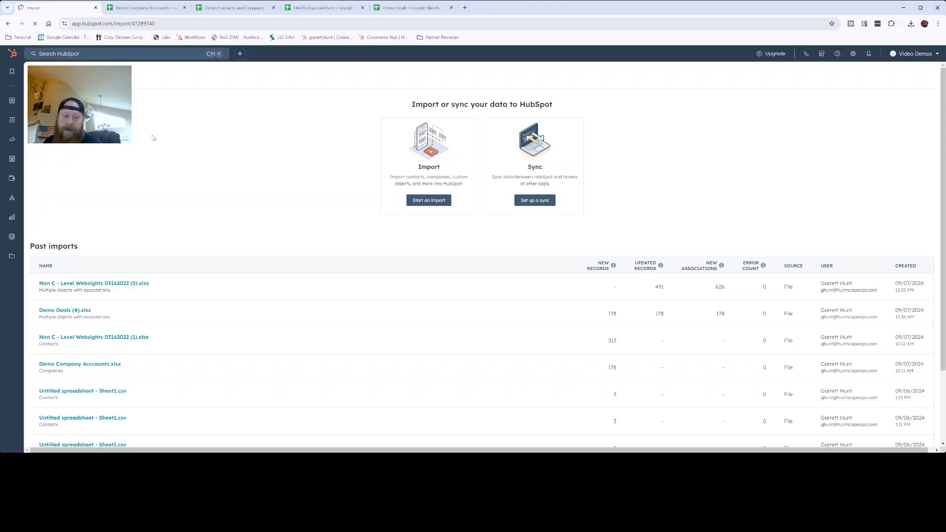
- Switch to the Demo Contacts and Company Impo spreadsheet in Google Sheets and delete the empty column F
left_click(221, 9)
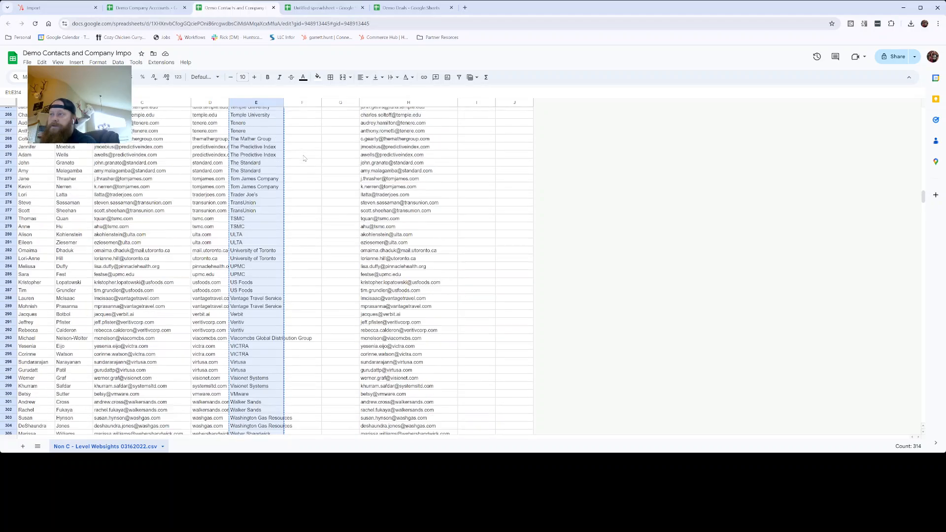
scroll(304, 158, "up", 20)
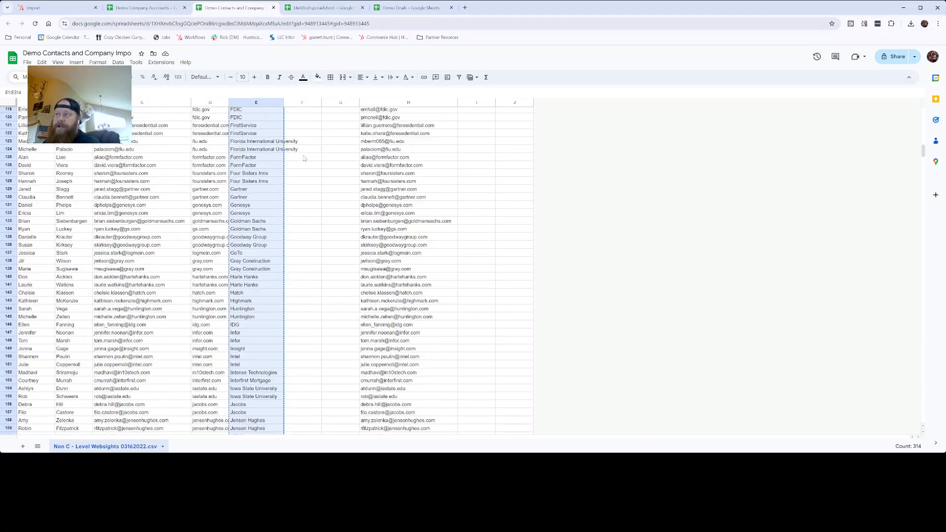
scroll(304, 159, "up", 6)
scroll(865, 359, "up", 8)
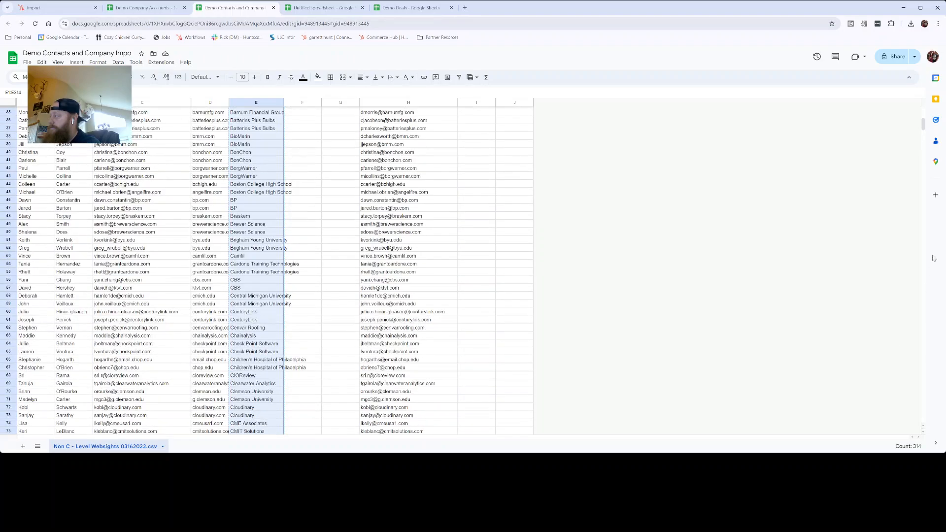
left_click_drag(923, 125, 924, 115)
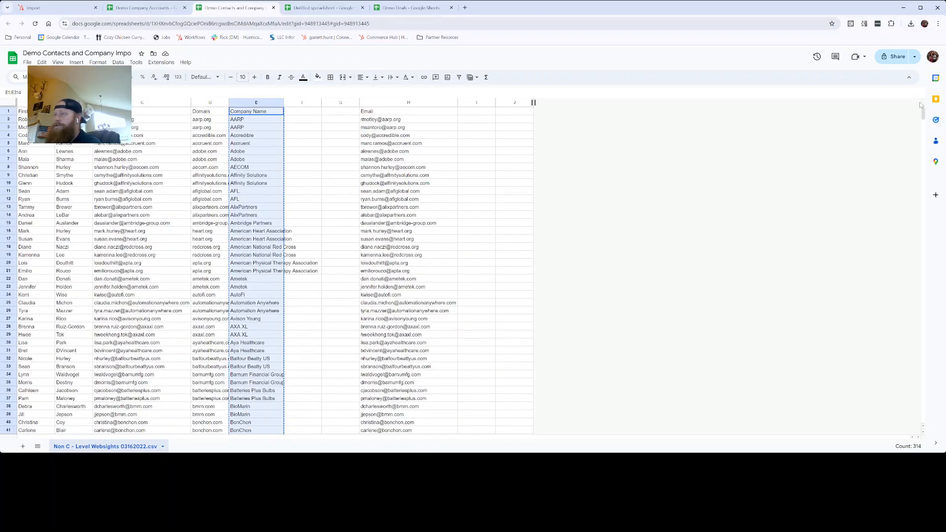
left_click(301, 102)
right_click(302, 102)
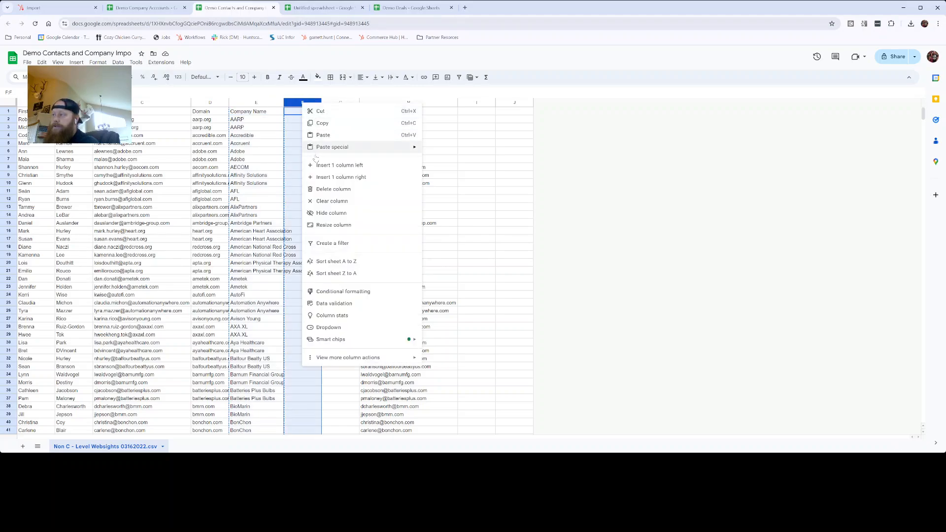
left_click(320, 189)
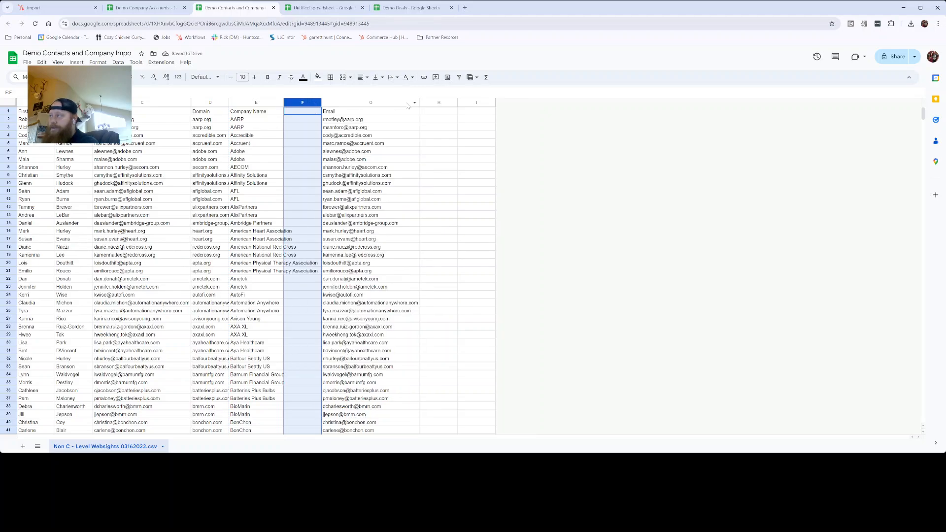
- Delete columns F and G, including the extra Email column, and select the Domain header cell
left_click_drag(394, 102, 306, 102)
right_click(306, 102)
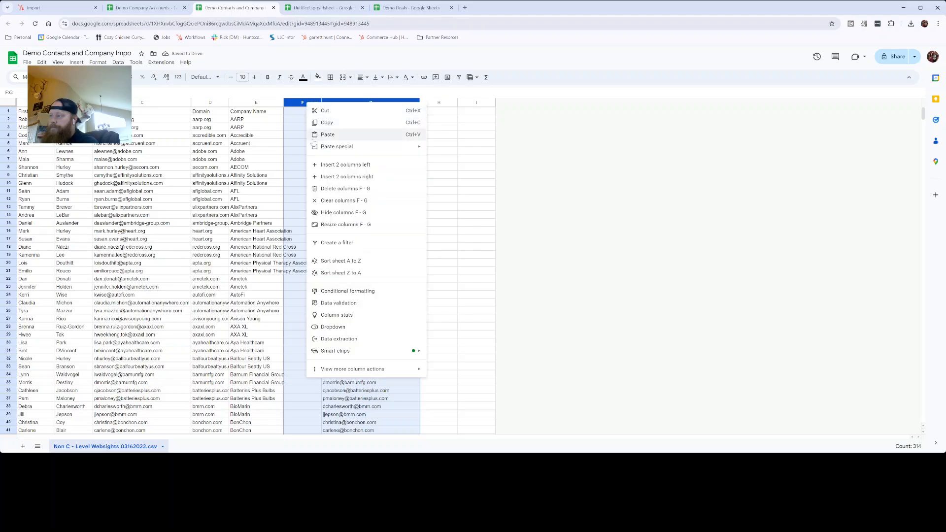
left_click(369, 188)
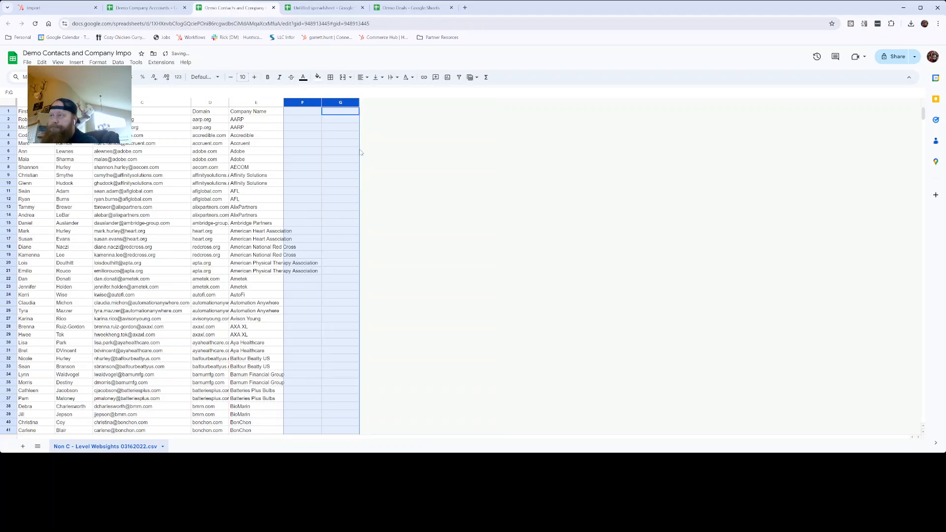
left_click(307, 159)
left_click(170, 167)
left_click(206, 112)
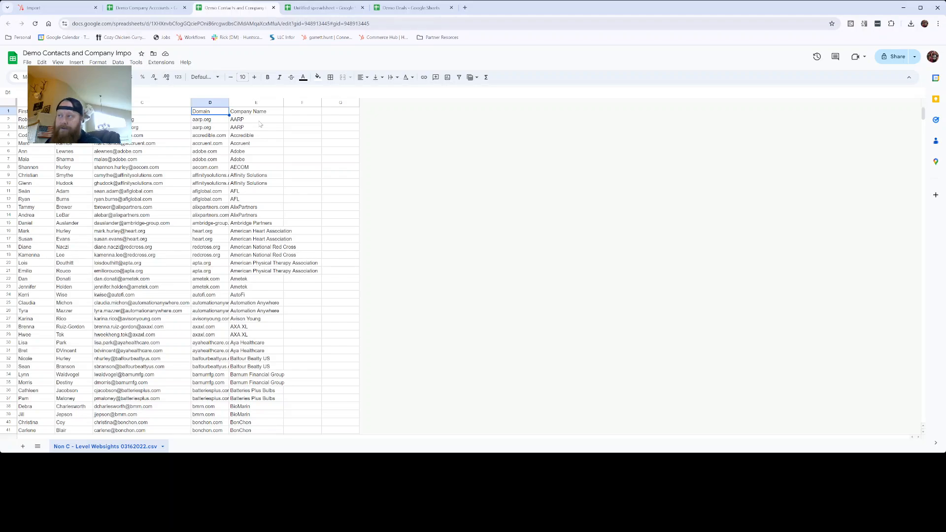
- Switch to HubSpot, start an import of a file from the computer with Companies and Contacts as data types, and proceed to upload
left_click(69, 8)
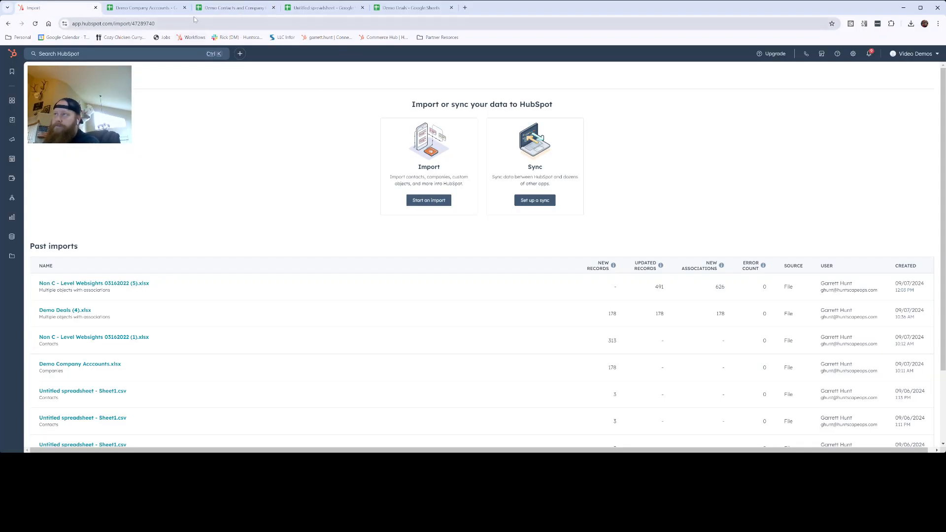
left_click(213, 10)
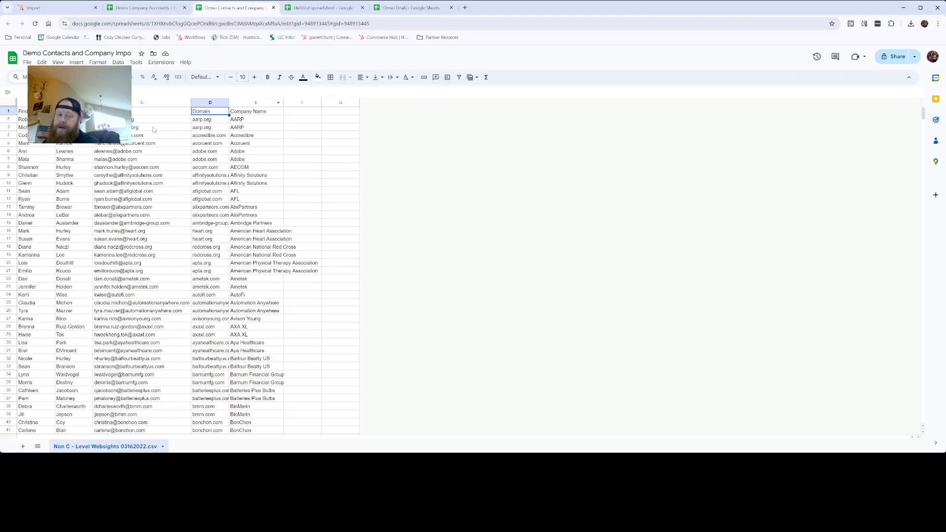
left_click(54, 8)
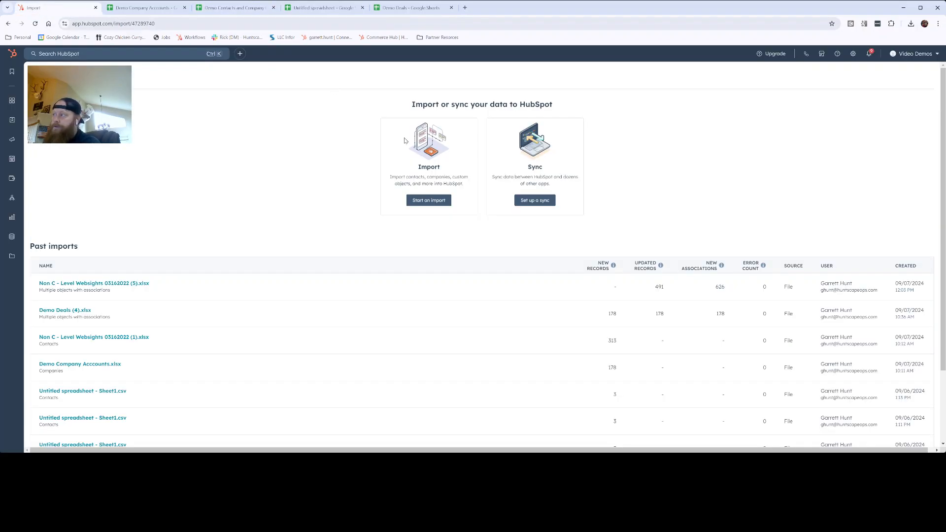
left_click(420, 204)
left_click(412, 200)
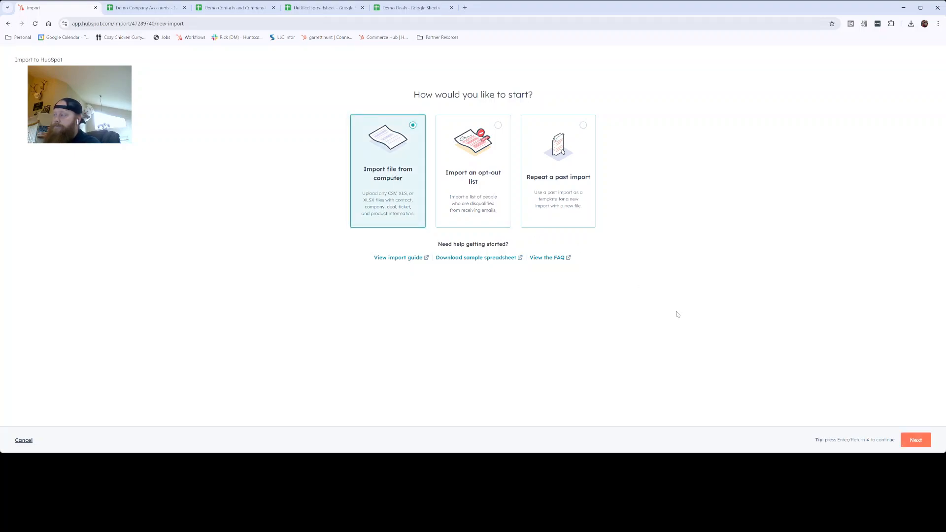
left_click(921, 445)
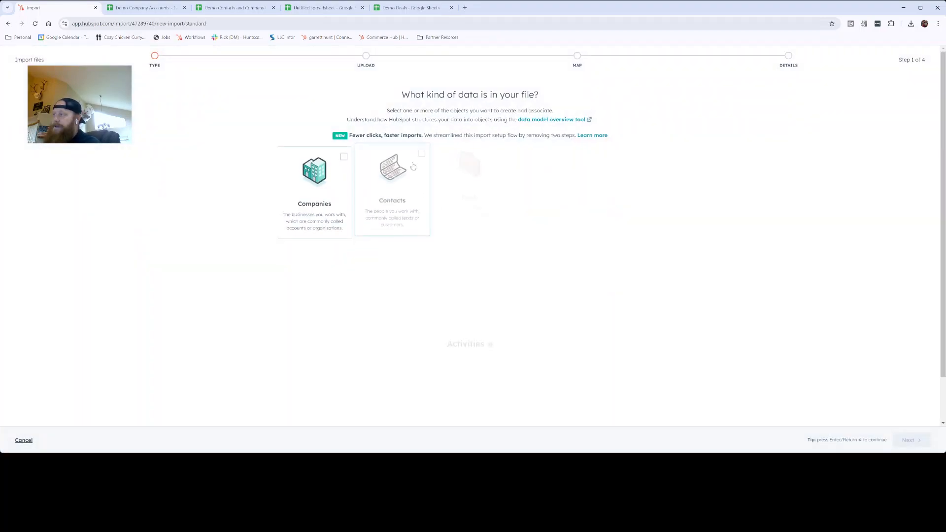
left_click(332, 179)
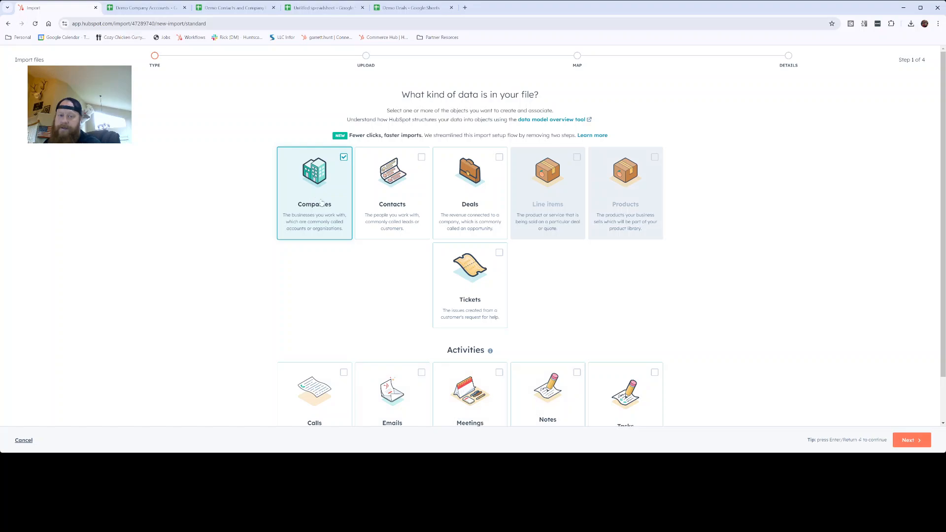
left_click(379, 197)
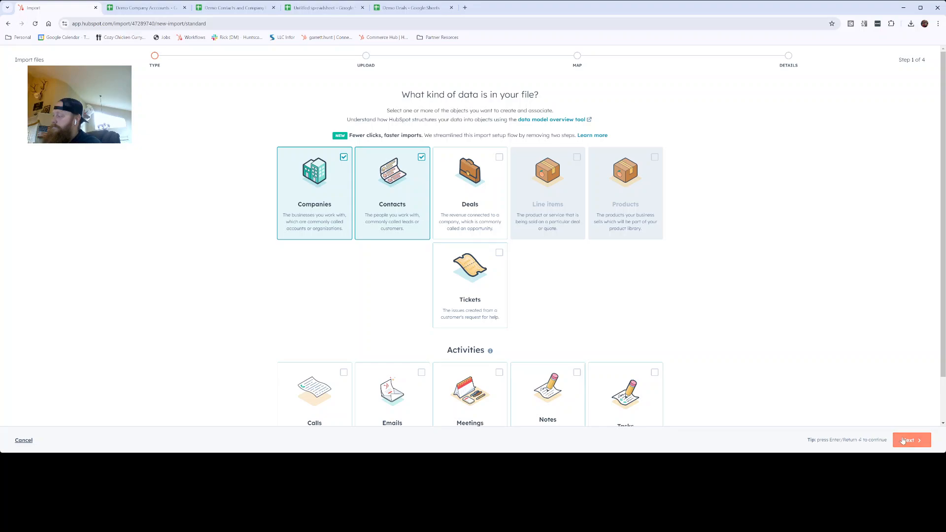
left_click(898, 440)
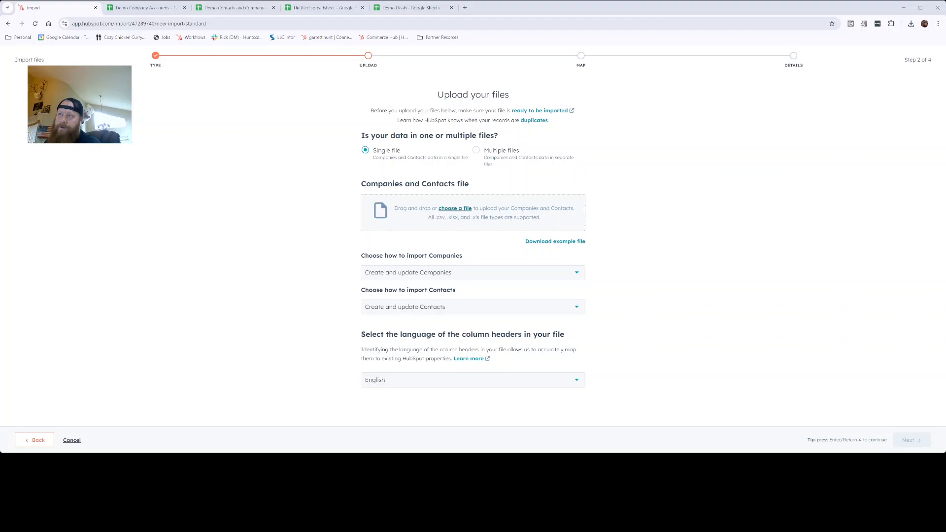
- Upload Demo Contacts and Company Impo (1).xlsx as a single file, review its column mapping and continue to the final details
double_click(235, 95)
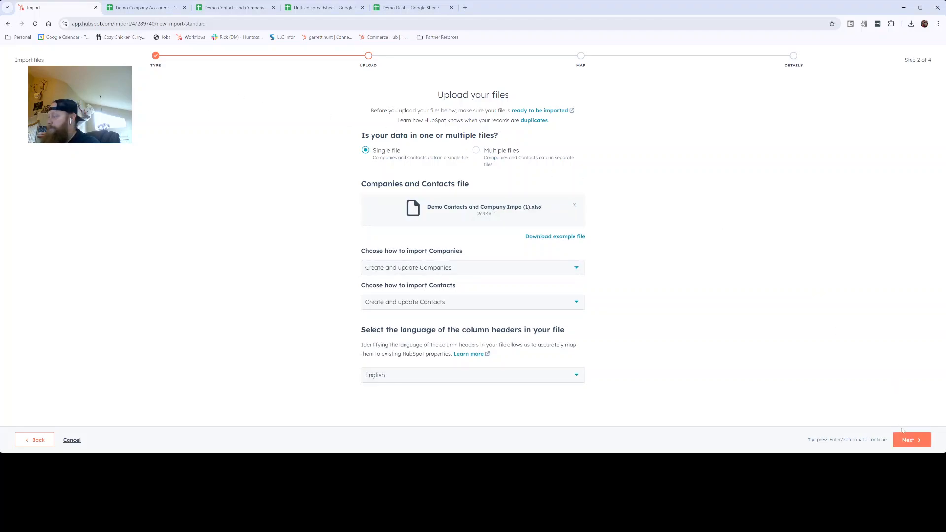
left_click(911, 439)
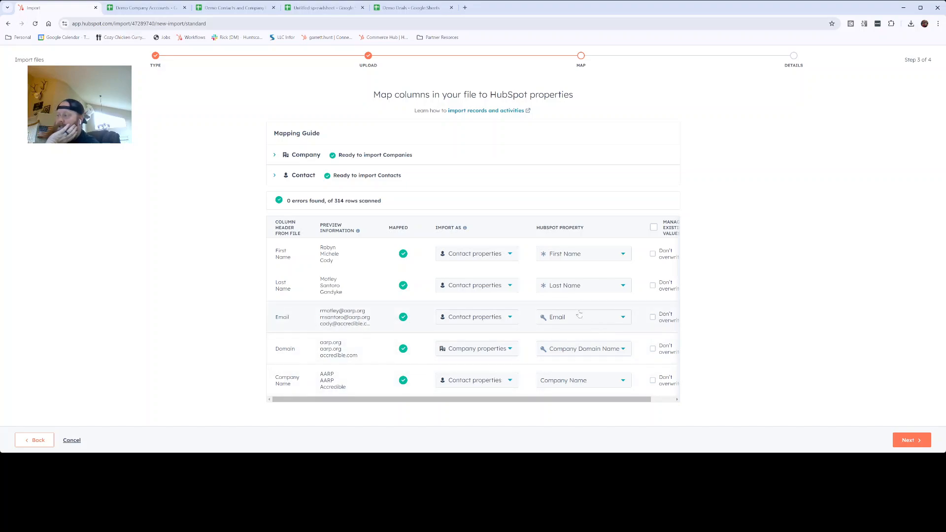
mouse_move(538, 324)
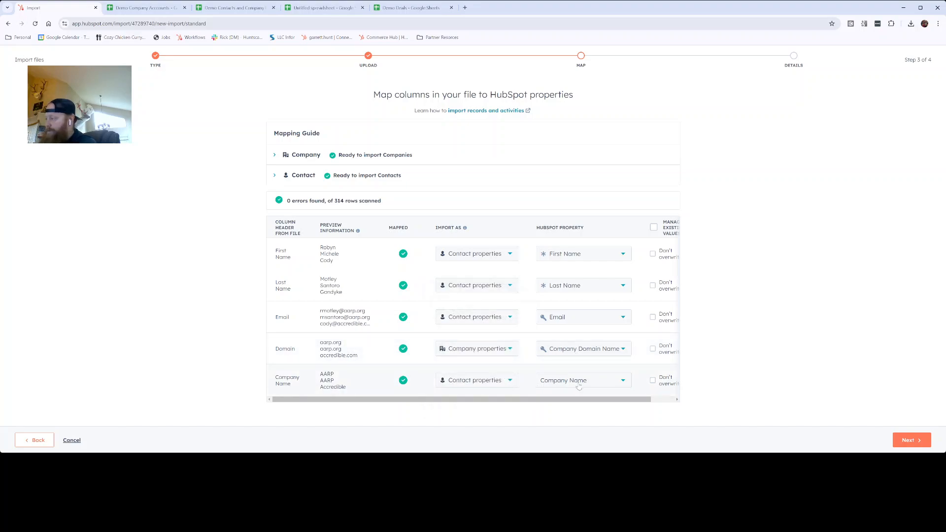
mouse_move(587, 357)
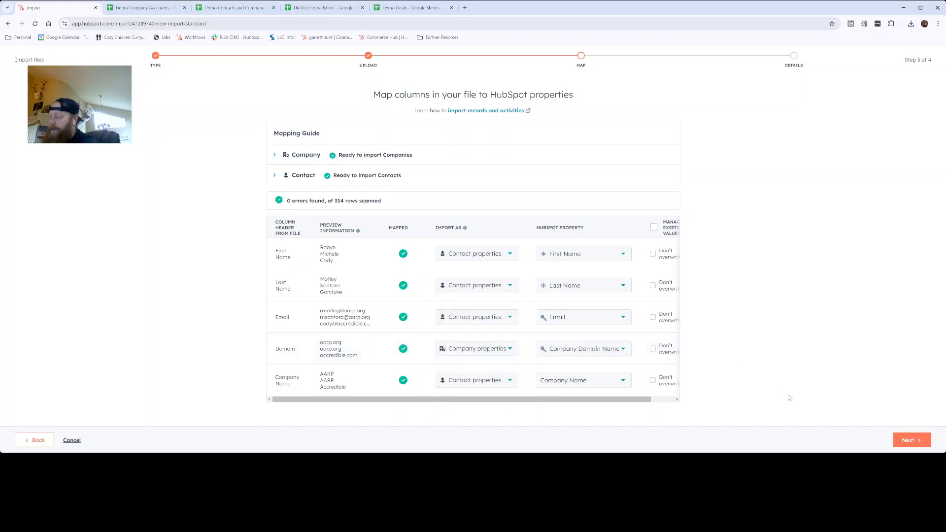
left_click(913, 441)
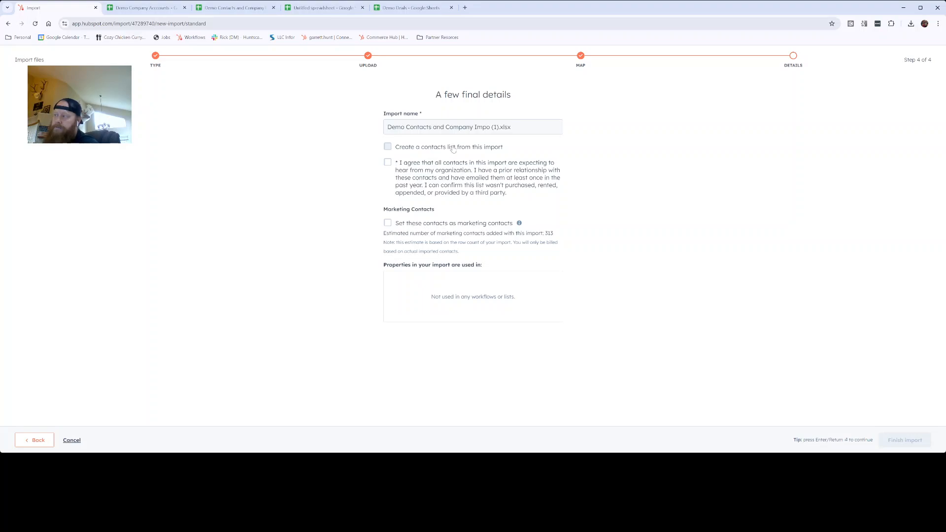
- Choose to create a contacts list from the import, accept the contact consent statement, and cancel the import
left_click(439, 150)
left_click(444, 185)
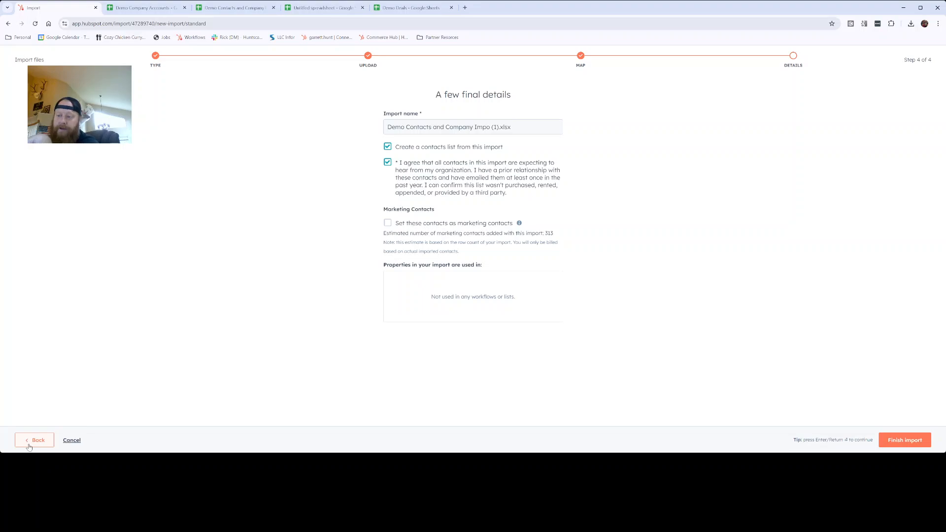
left_click(68, 442)
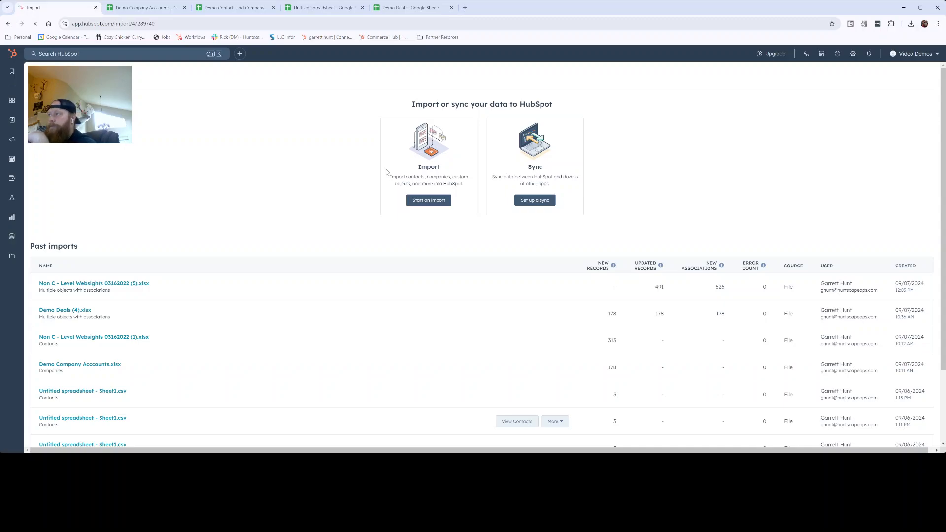
- Switch to the Demo Deals spreadsheet in Google Sheets and select the Pipeline header cell
left_click(409, 8)
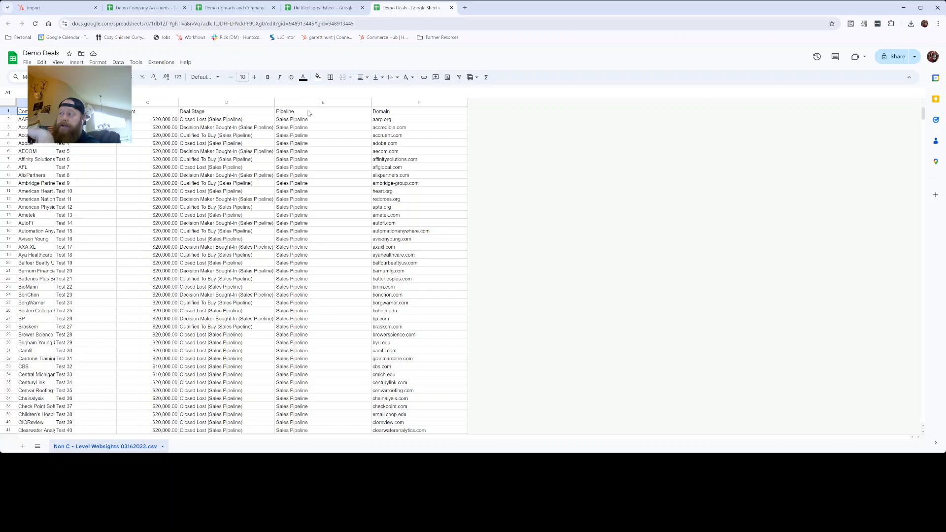
left_click(309, 113)
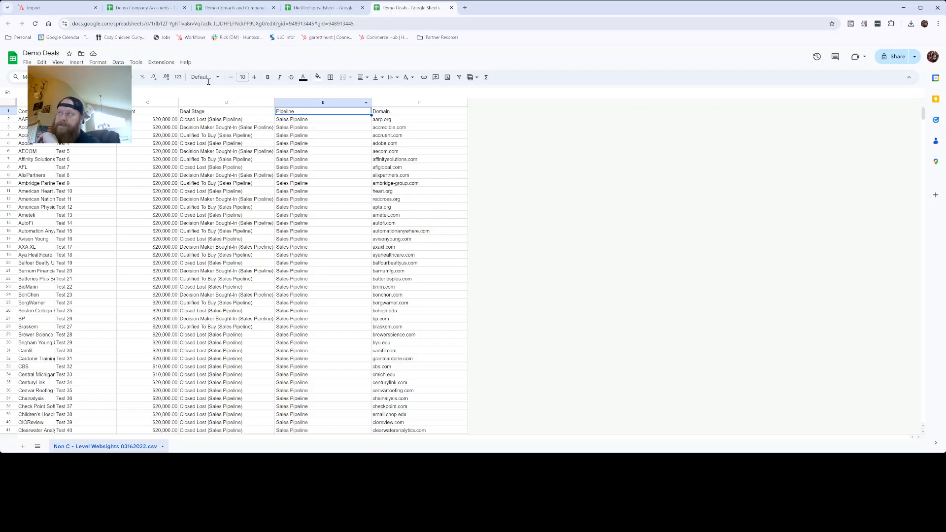
- Switch to HubSpot, start an import of a file from the computer with Companies and Deals as data types, and proceed to upload
left_click(66, 12)
left_click(428, 199)
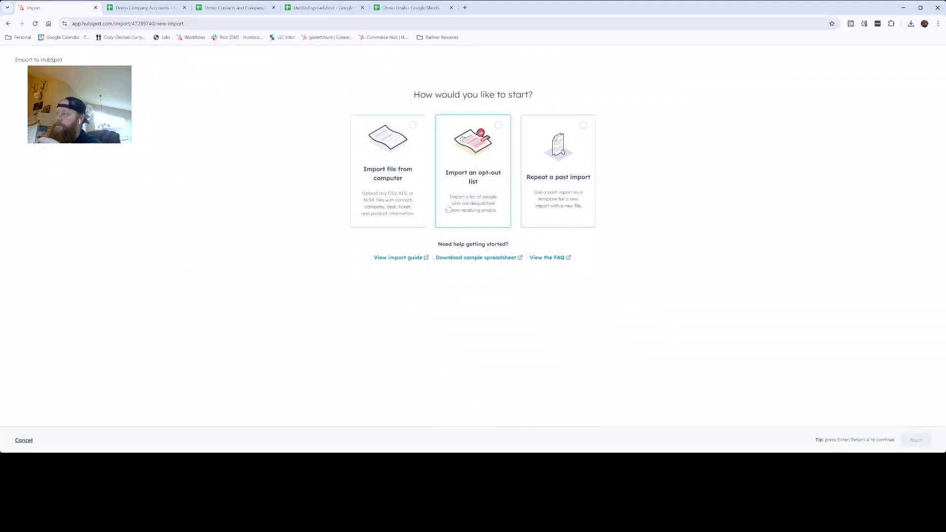
left_click(387, 187)
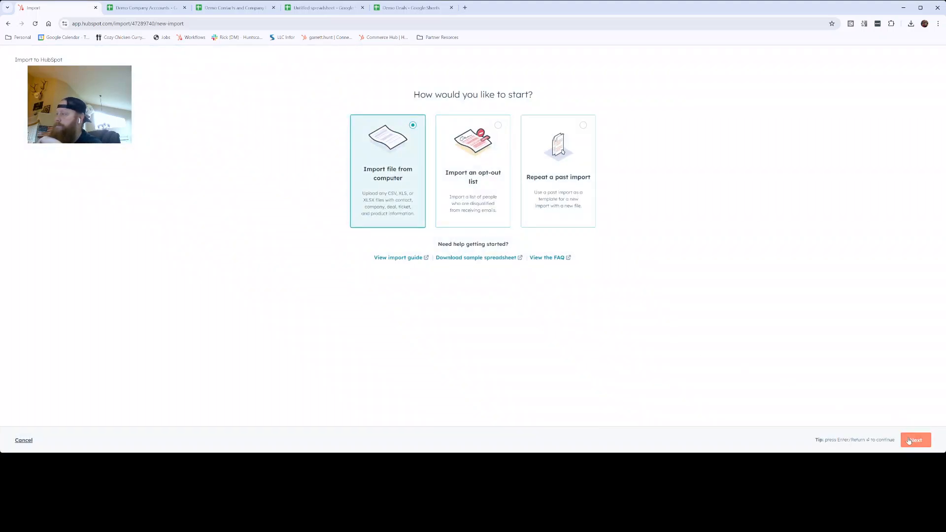
left_click(914, 440)
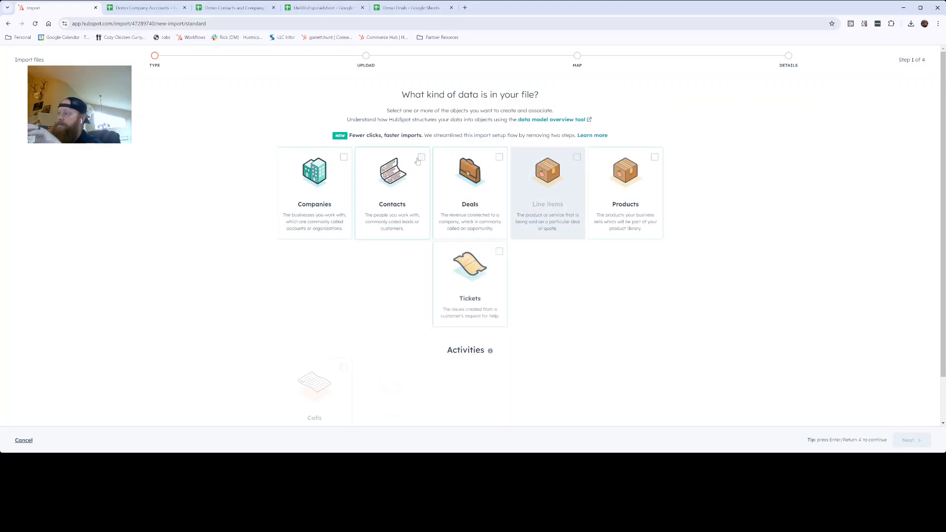
left_click(309, 195)
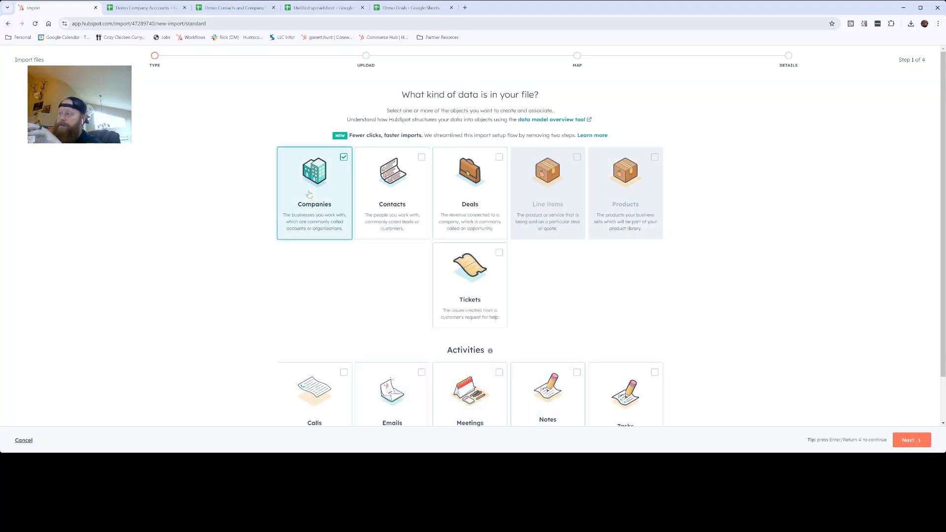
left_click(487, 231)
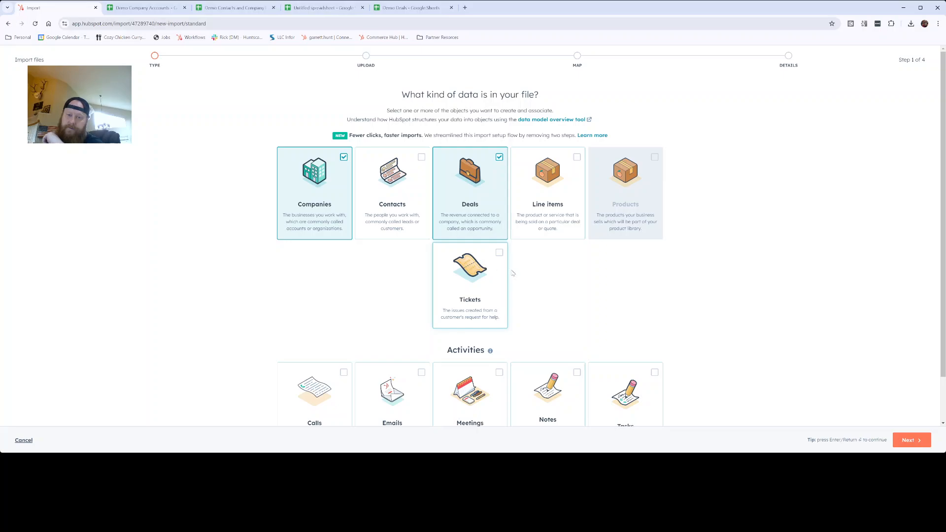
left_click(909, 440)
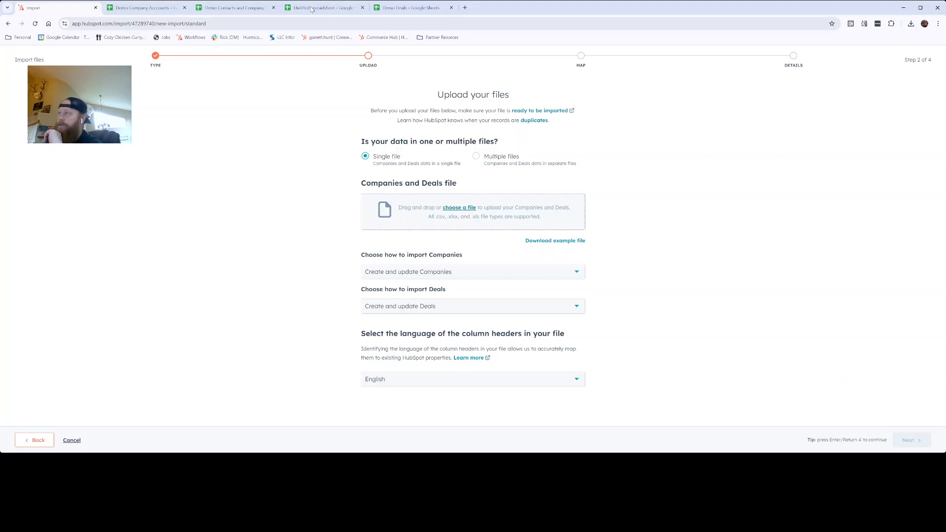
- Switch to the Demo Deals spreadsheet in Google Sheets and download it as a Microsoft Excel (.xlsx) file
left_click(409, 7)
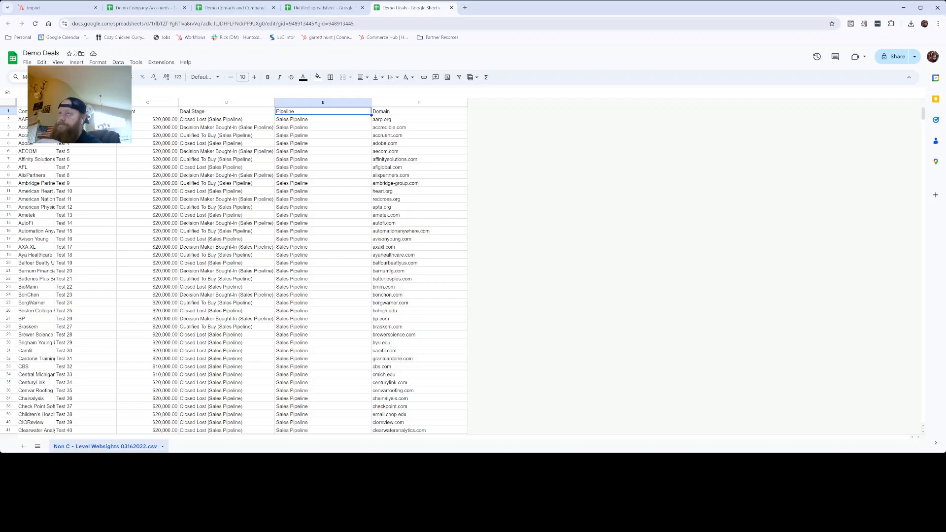
left_click(27, 62)
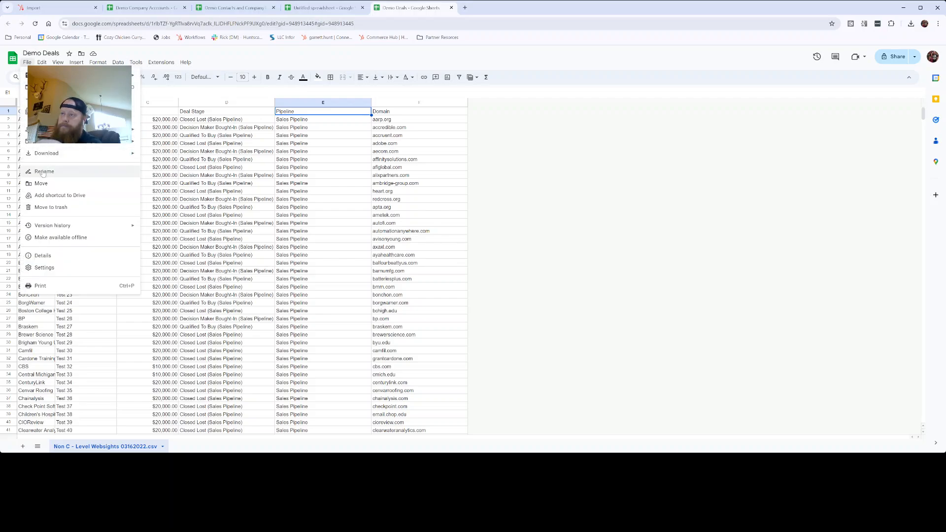
mouse_move(45, 161)
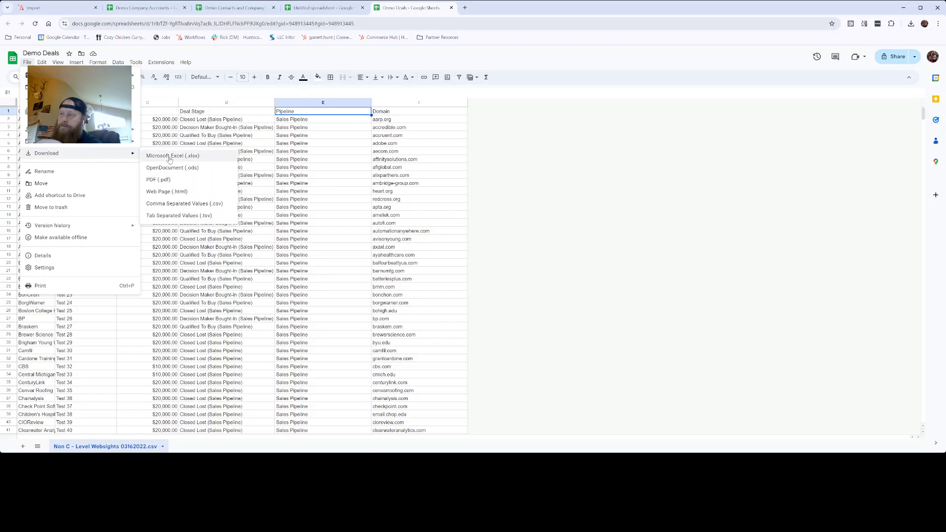
left_click(165, 157)
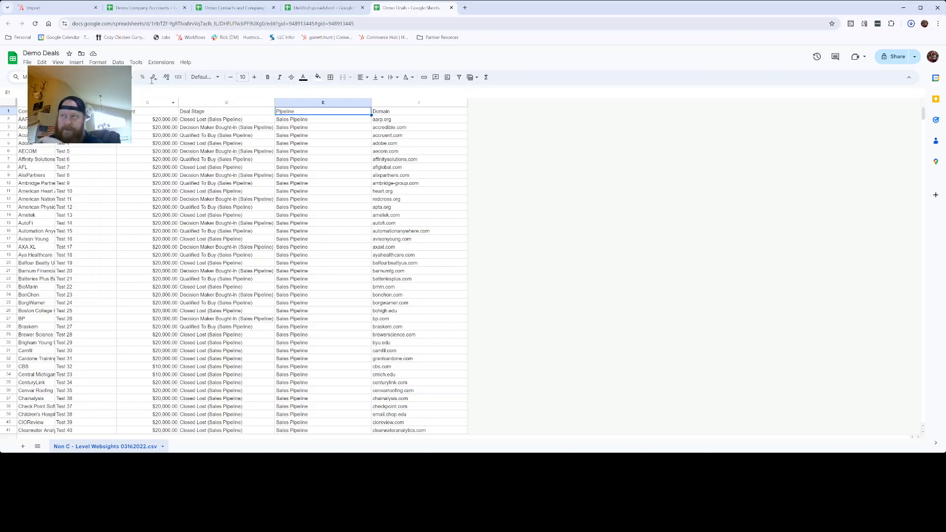
- Switch back to HubSpot, upload Demo Deals (5).xlsx as the single Companies and Deals file, and continue to column mapping
left_click(54, 8)
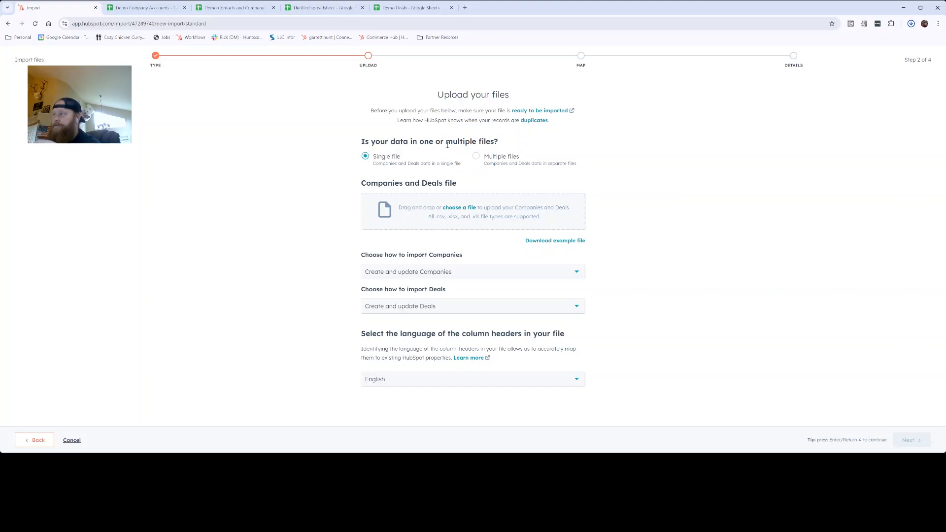
left_click(456, 207)
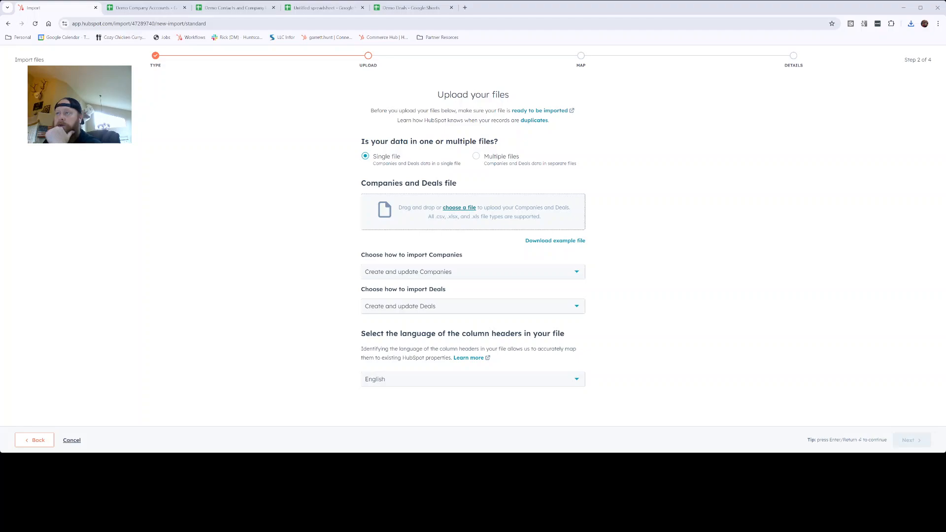
double_click(213, 116)
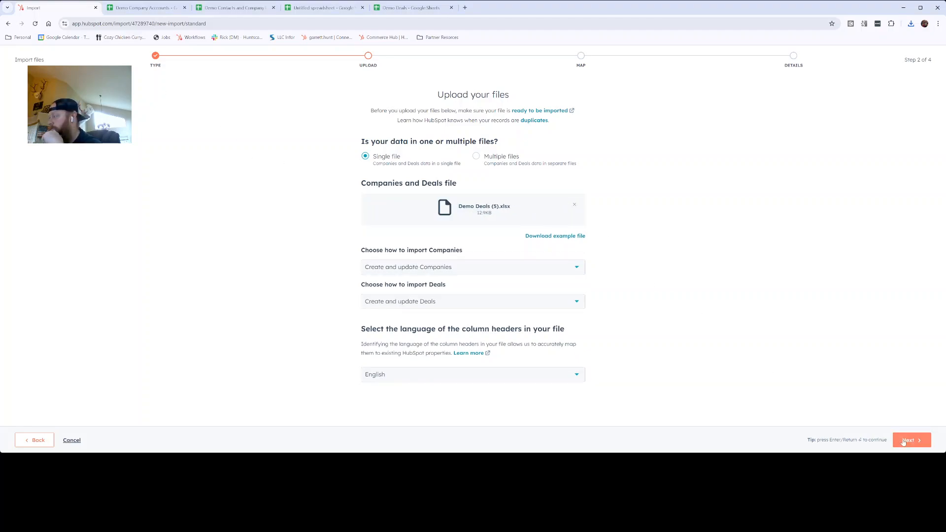
left_click(903, 441)
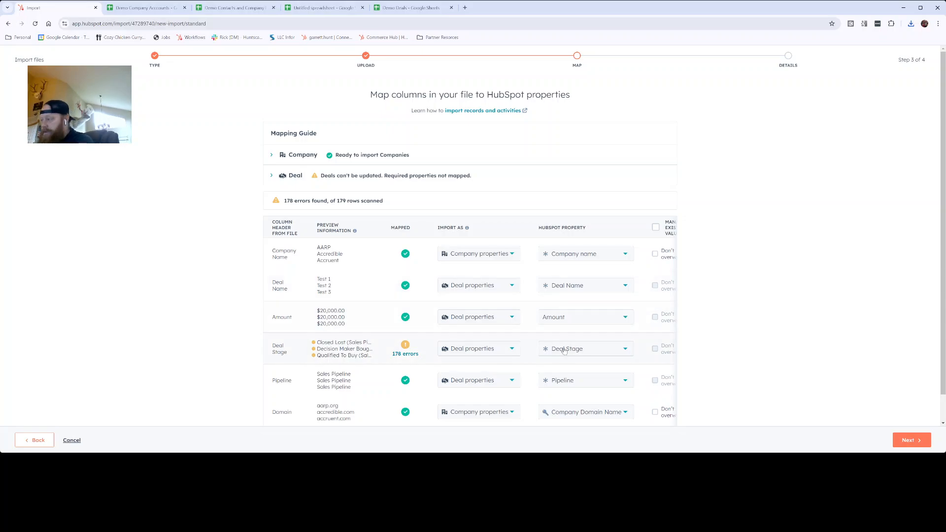
left_click(404, 354)
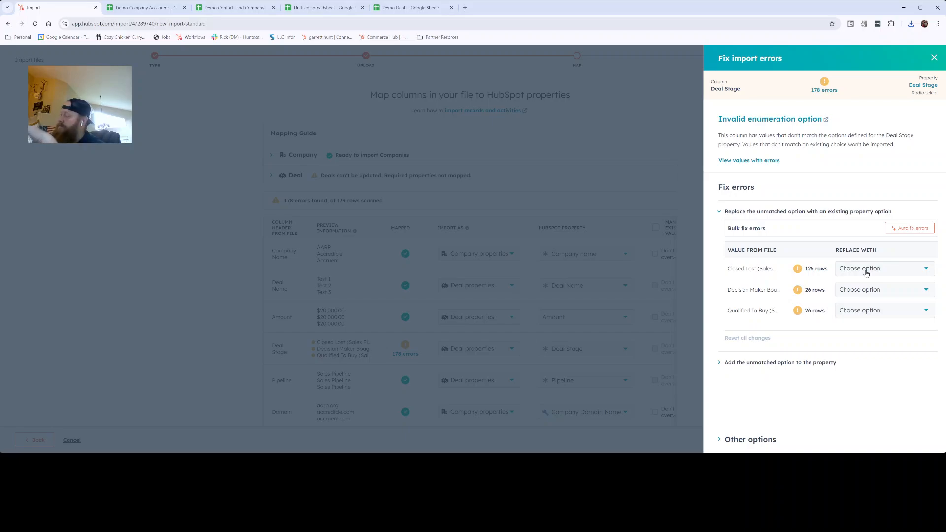
left_click(866, 274)
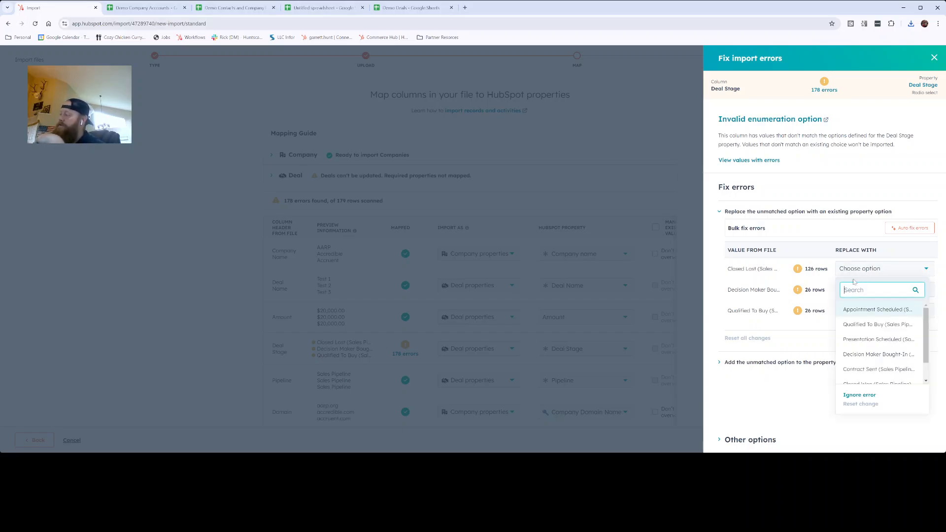
left_click(934, 61)
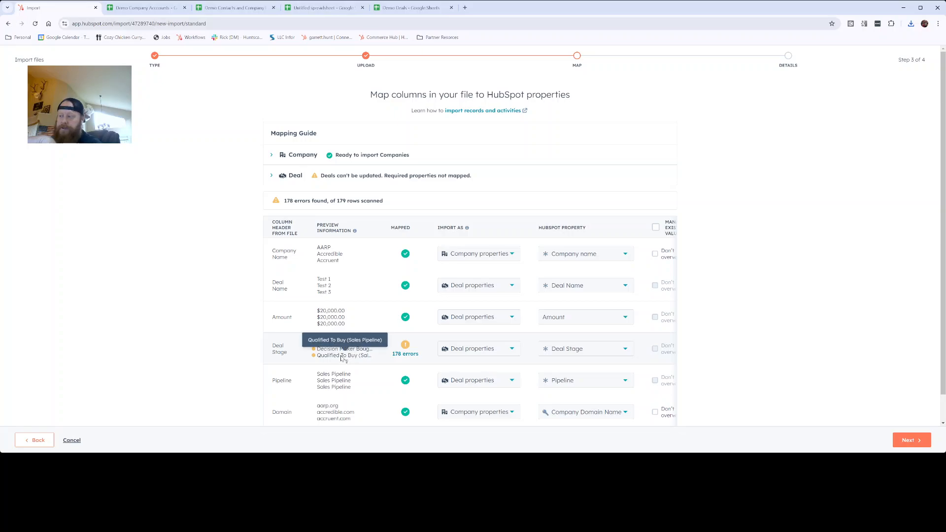
- Fix the Deal Stage errors by replacing the Closed Lost, Decision Maker Bought-In and Qualified To Buy values with their matching Sales Pipeline options
left_click(403, 354)
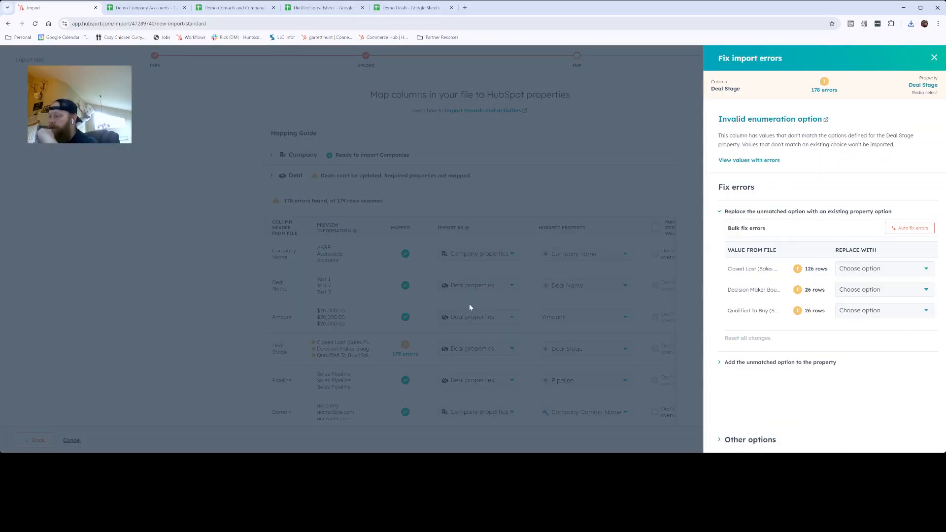
left_click(884, 270)
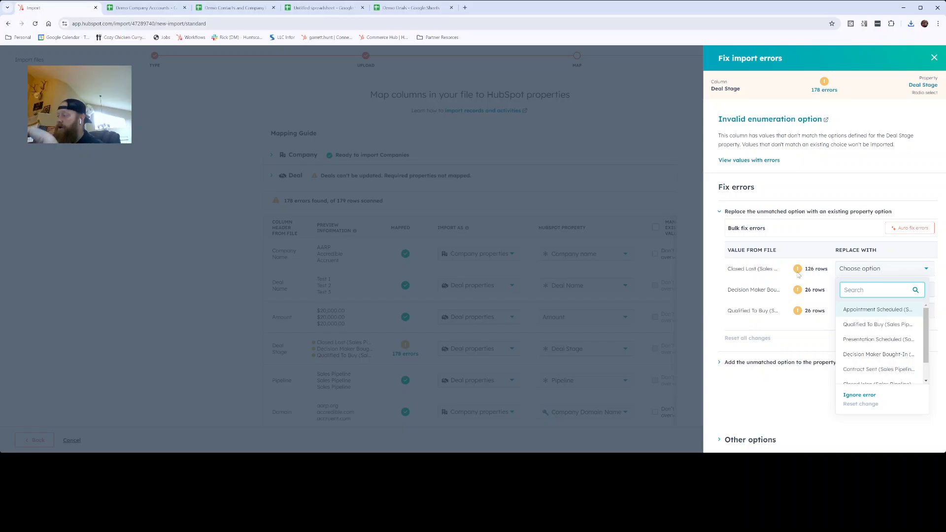
scroll(858, 376, "down", 3)
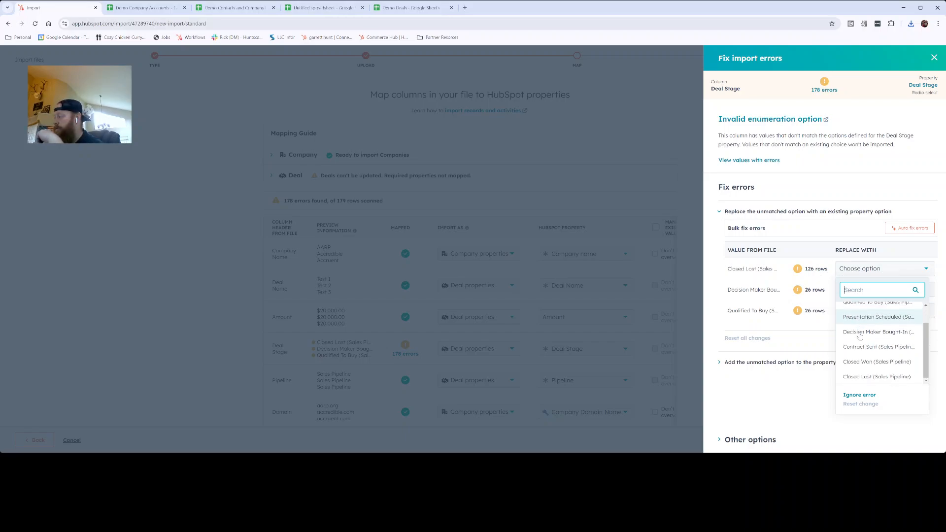
left_click(857, 379)
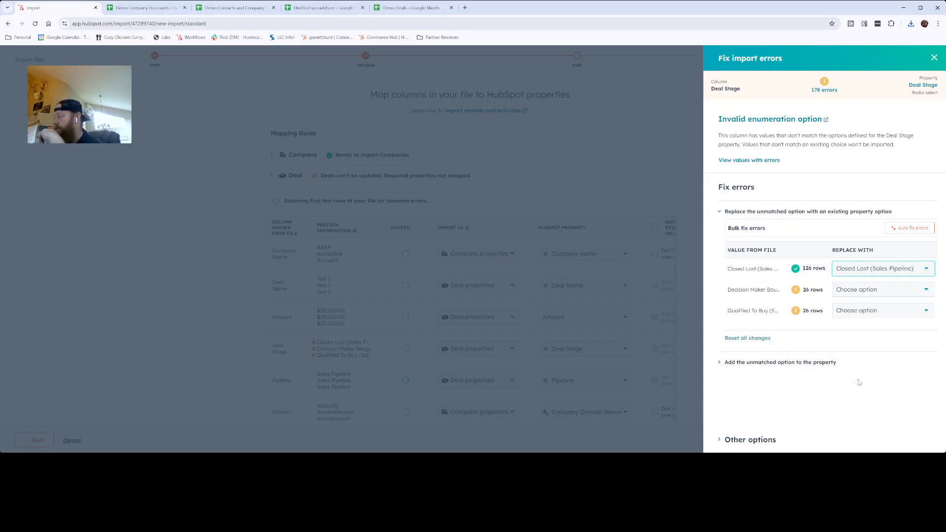
left_click(856, 291)
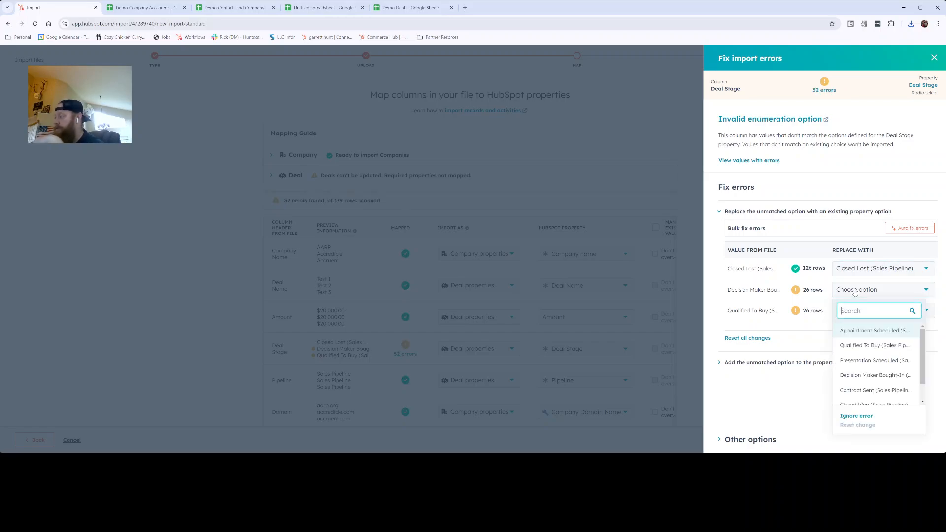
left_click(864, 375)
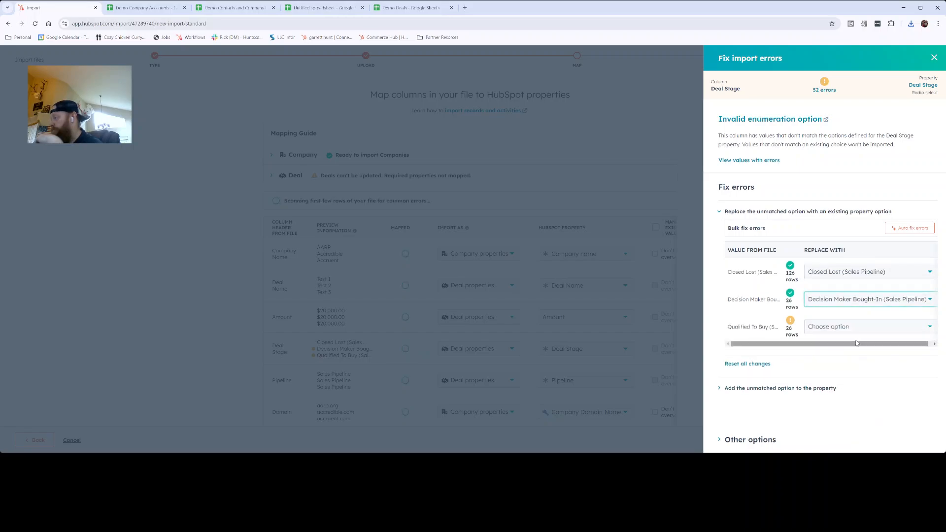
left_click(853, 330)
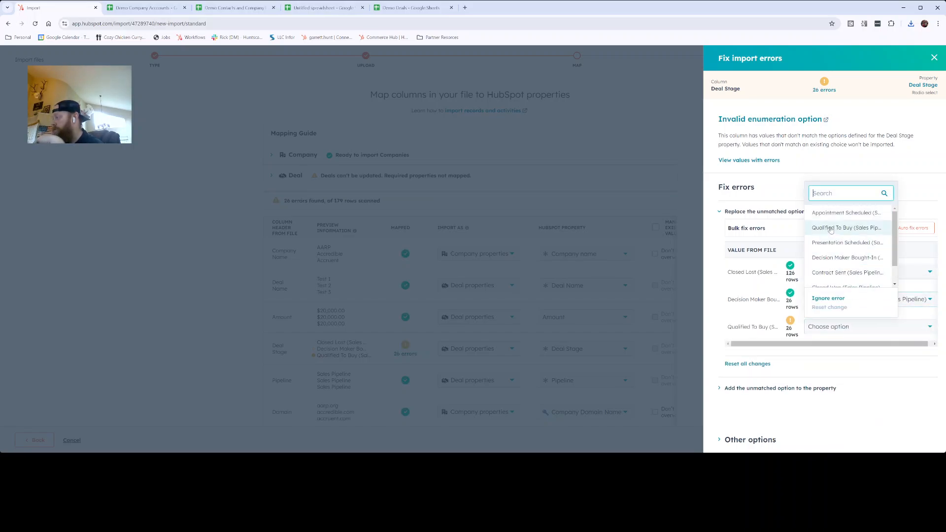
left_click(847, 228)
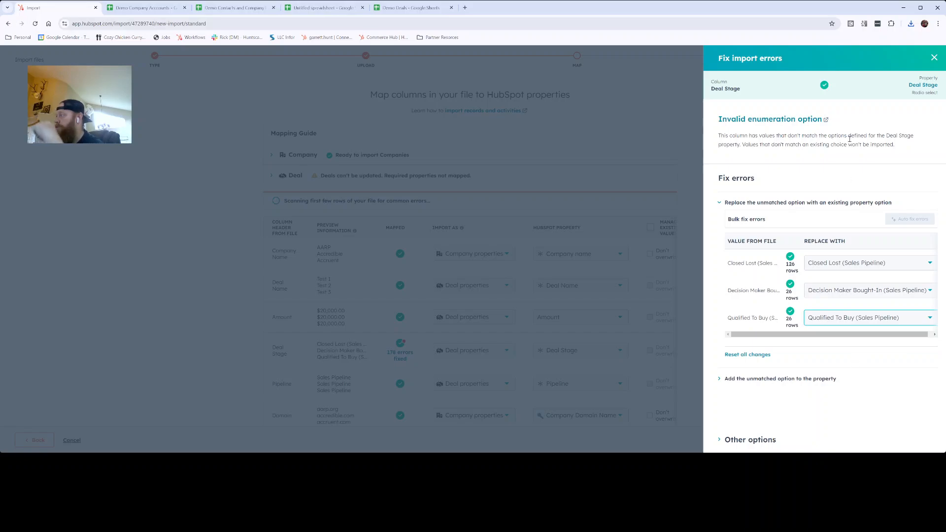
left_click(935, 57)
- Review the required Deal properties in the mapping guide and the mapped columns, and continue to the final import details
left_click(326, 175)
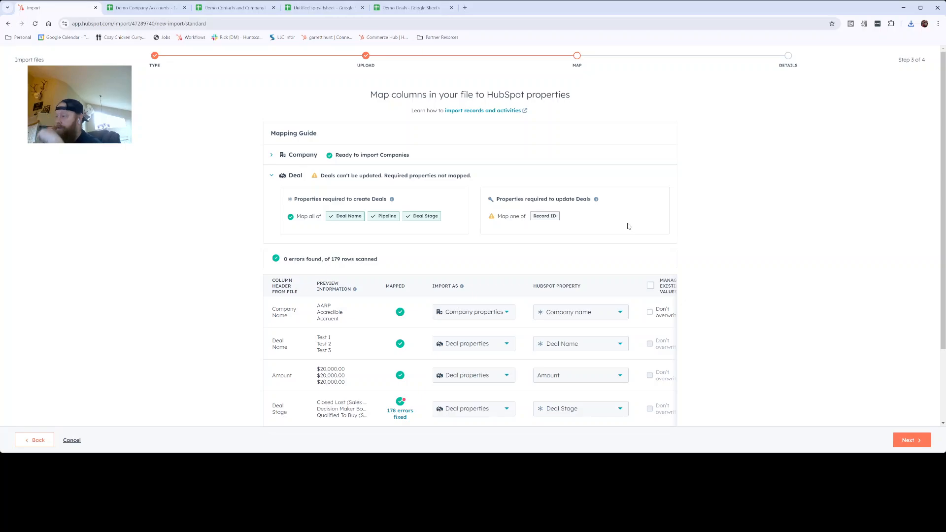
scroll(628, 226, "down", 2)
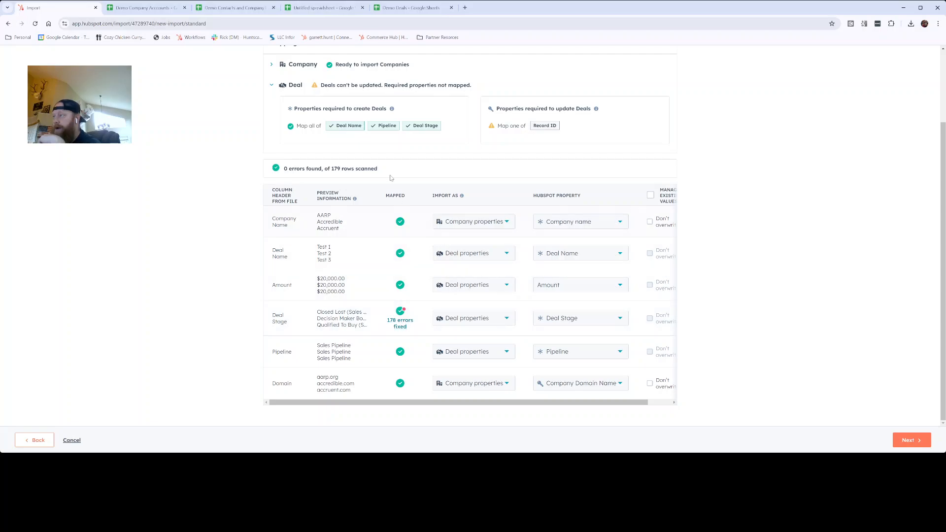
scroll(398, 177, "up", 1)
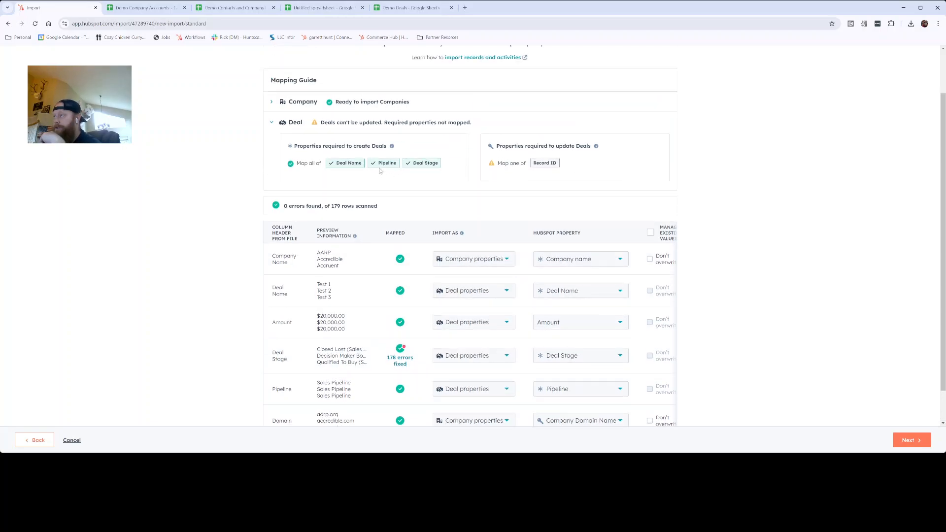
left_click(294, 124)
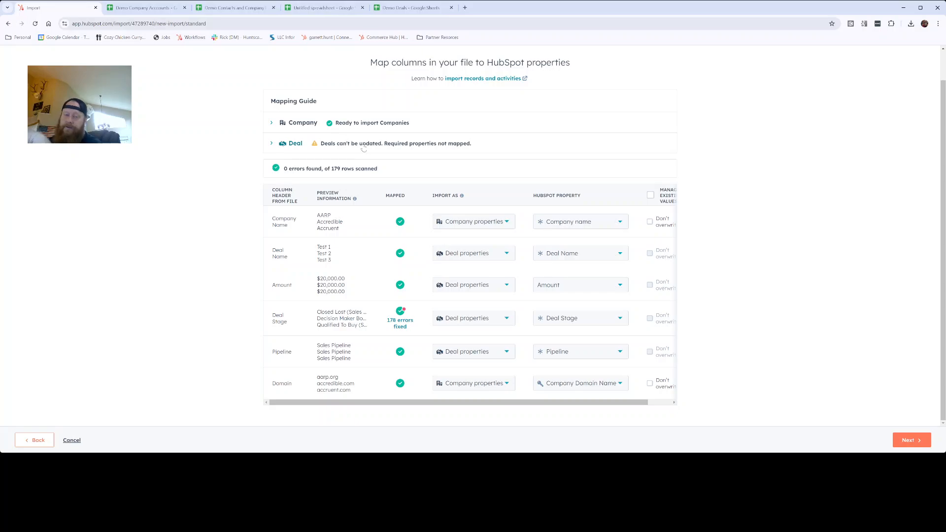
left_click(380, 147)
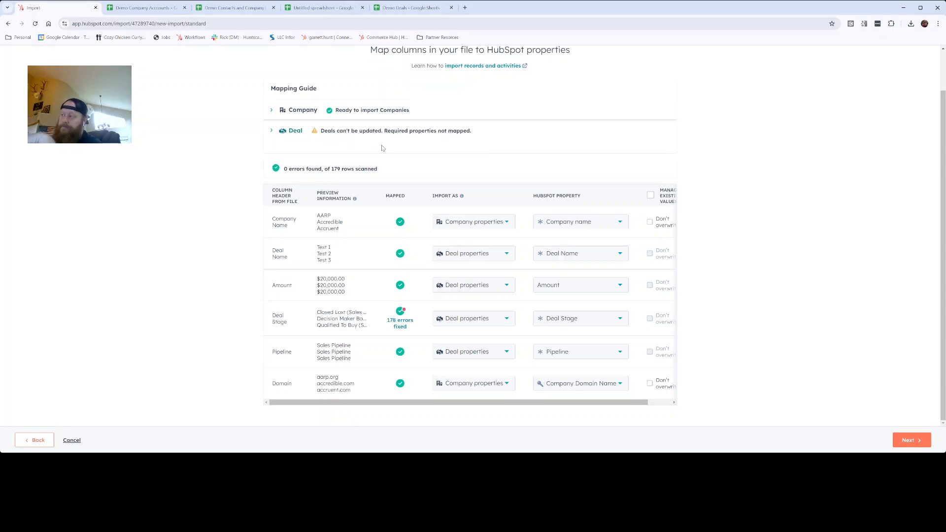
left_click(318, 122)
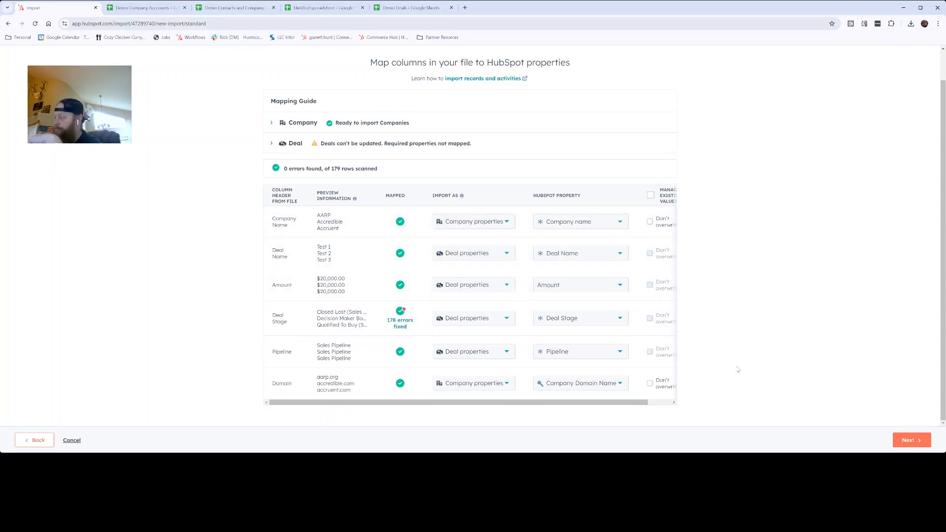
left_click(907, 441)
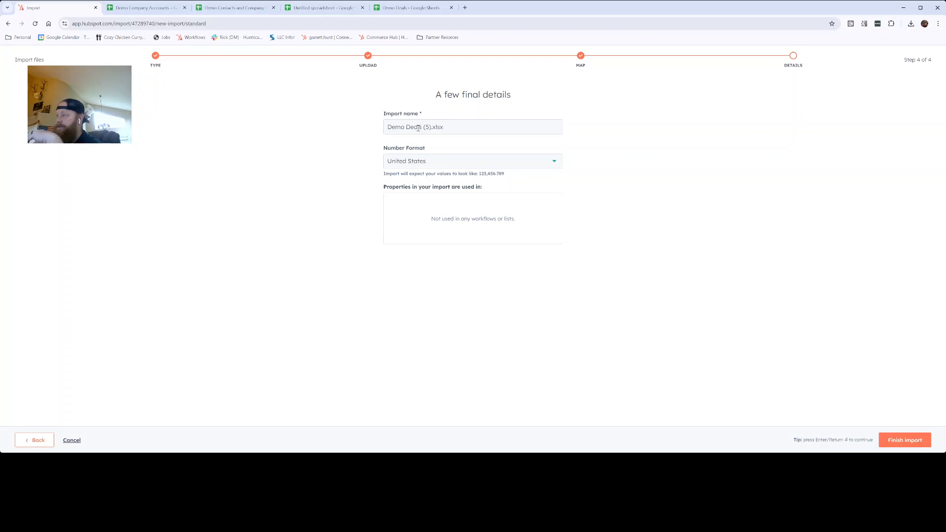